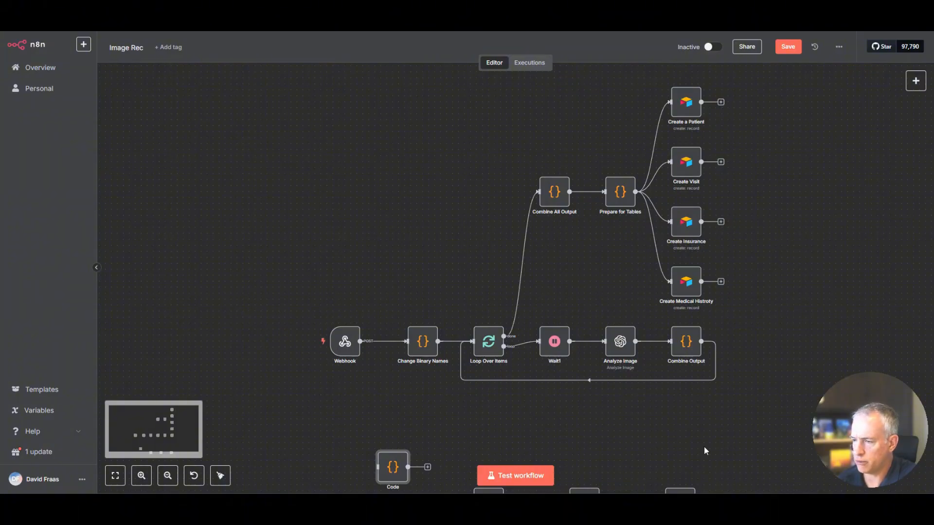
# Look through the insurance, medical-history and visits tables of the medical db base in Airtable, ending at the patients table.
pyautogui.moveTo(355, 343)
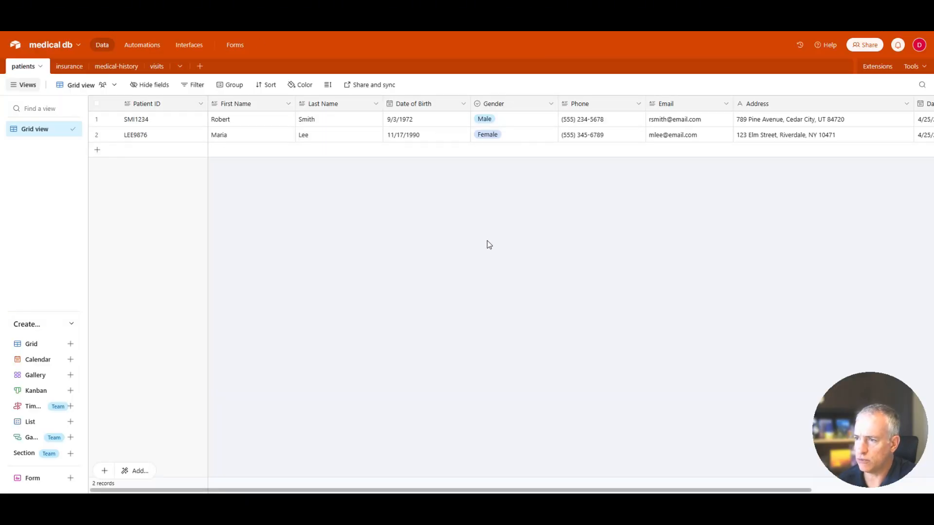
pyautogui.click(69, 66)
pyautogui.click(105, 66)
pyautogui.click(154, 66)
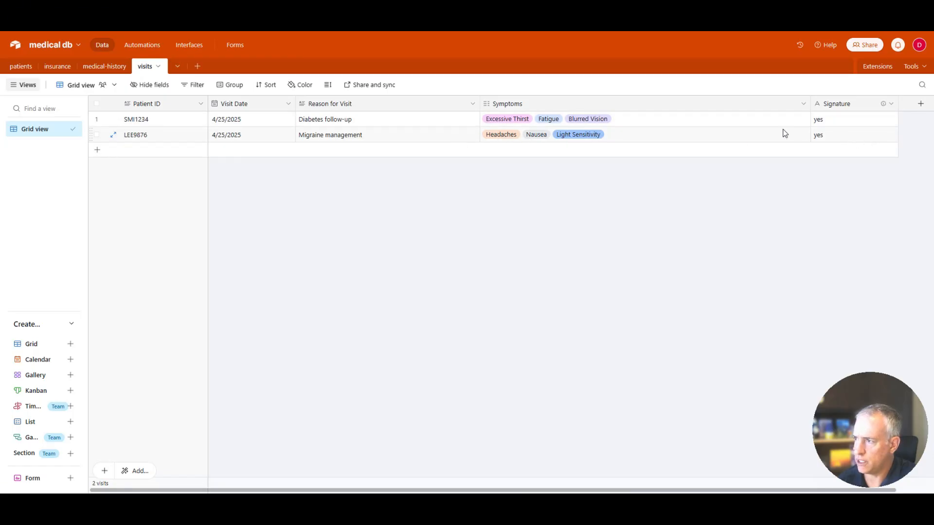
pyautogui.click(23, 68)
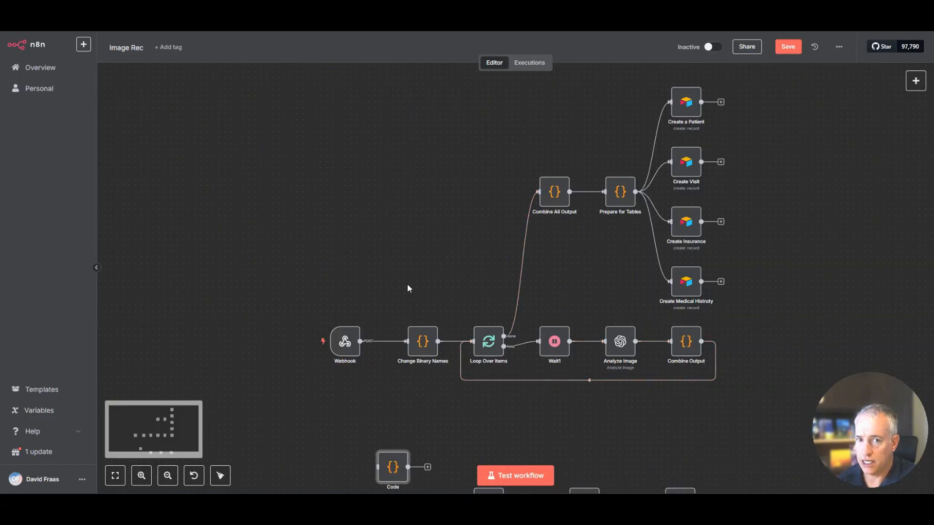
# Look over the Image Rec workflow in n8n and check the n8n container in Docker Desktop.
pyautogui.scroll(-1, 408, 288)
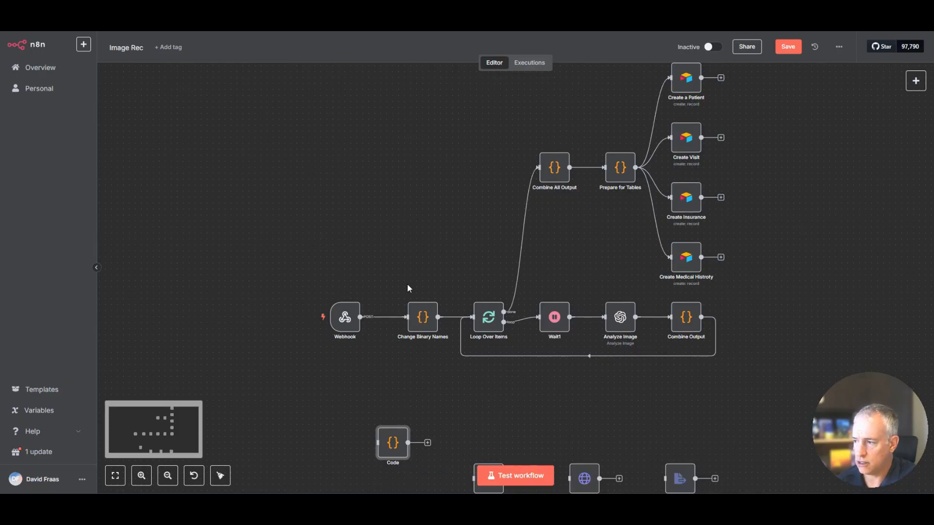
pyautogui.scroll(2, 407, 287)
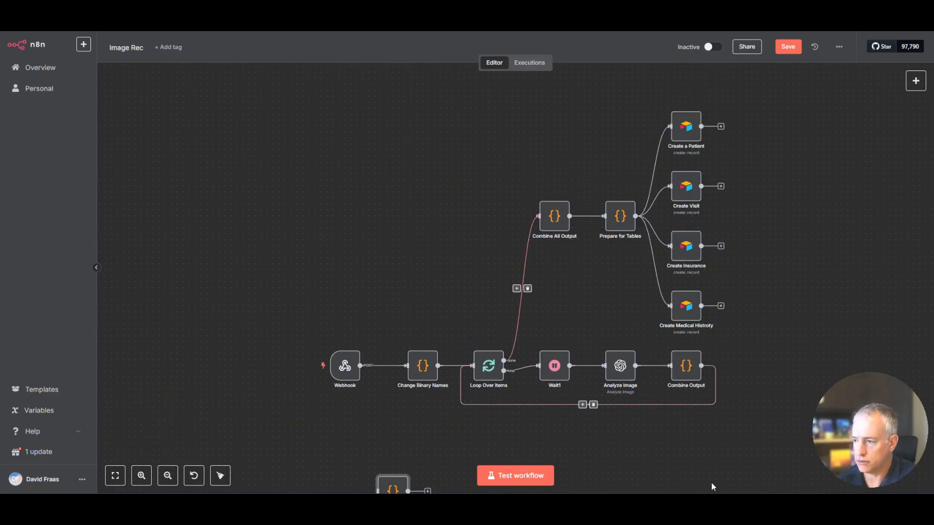
pyautogui.moveTo(769, 506)
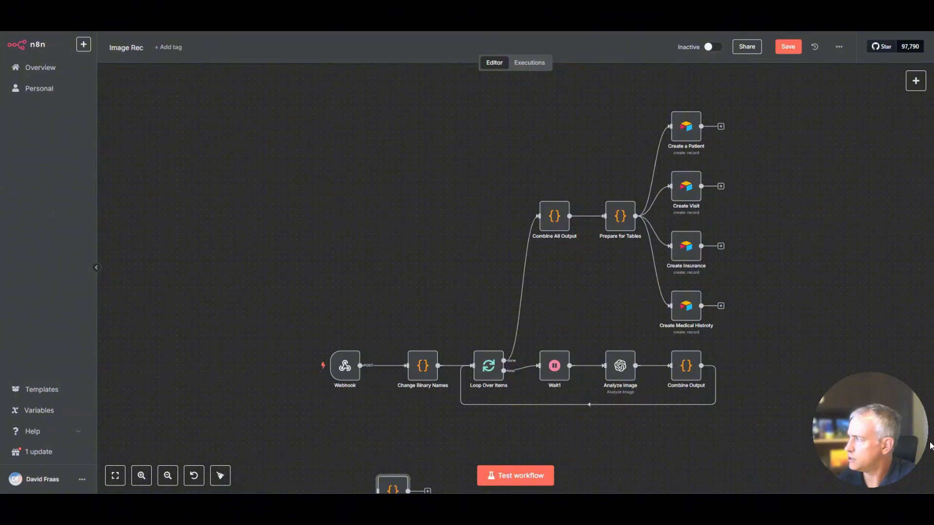
pyautogui.click(768, 505)
pyautogui.moveTo(594, 171); pyautogui.dragTo(228, 101)
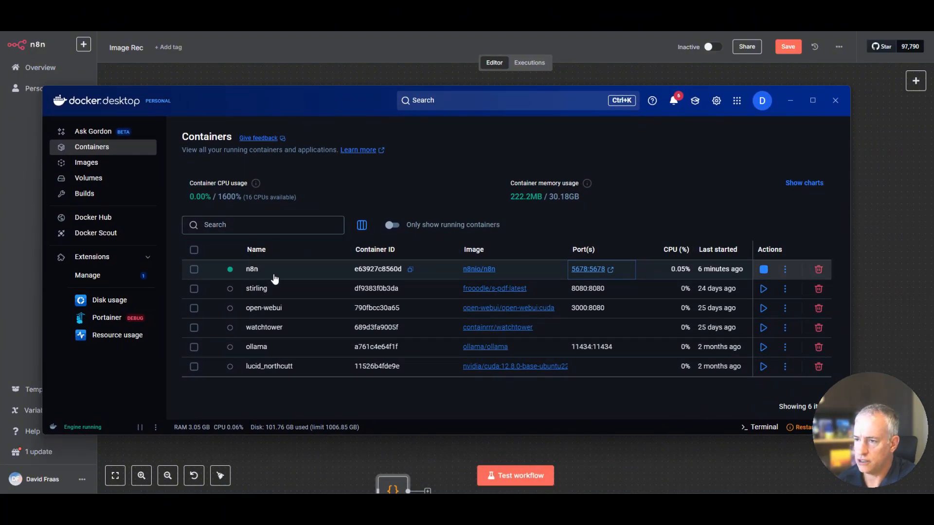
pyautogui.moveTo(337, 94); pyautogui.dragTo(933, 109)
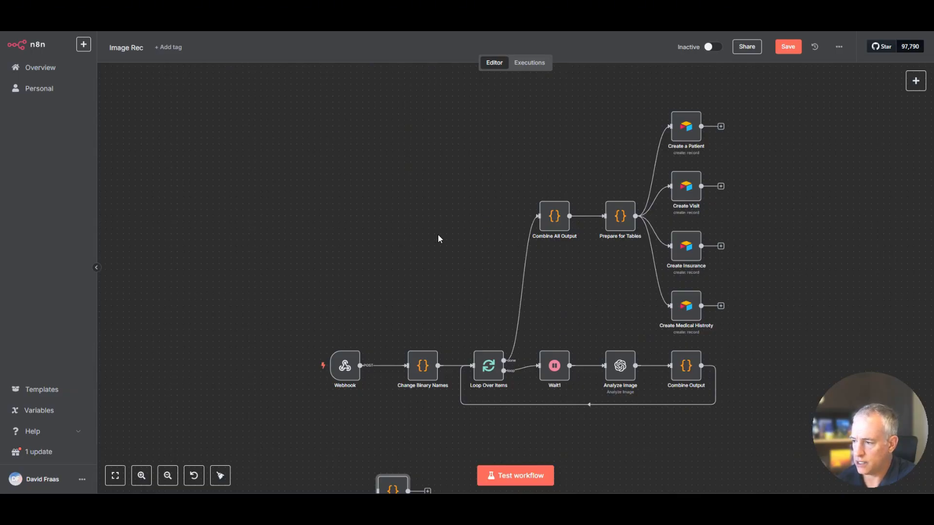
# Inspect the Webhook node's test URL and settings in the Image Rec workflow, and return to the canvas.
pyautogui.click(343, 377)
pyautogui.doubleClick(342, 375)
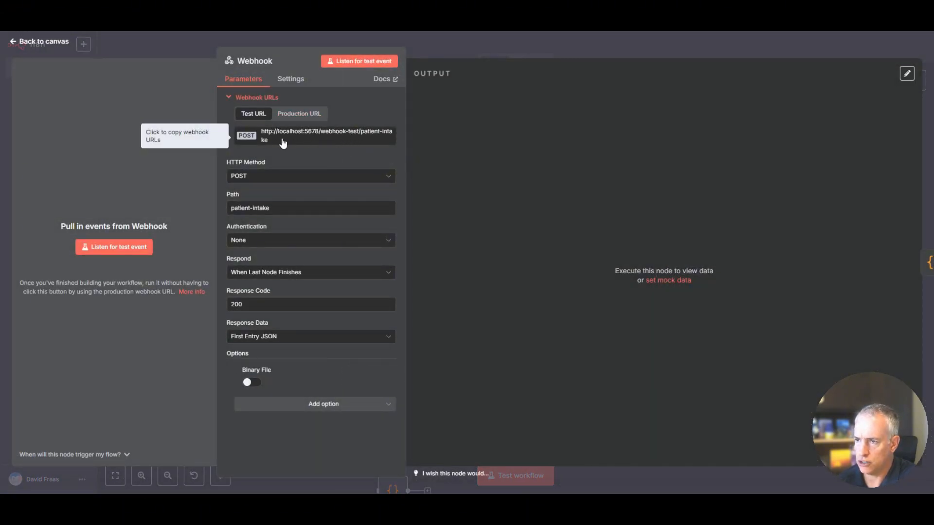
pyautogui.click(11, 43)
# Switch to Postman and review the patient-intake POST request's webhook URL and attached form-data scans.
pyautogui.hotkey('alt', 'Tab')
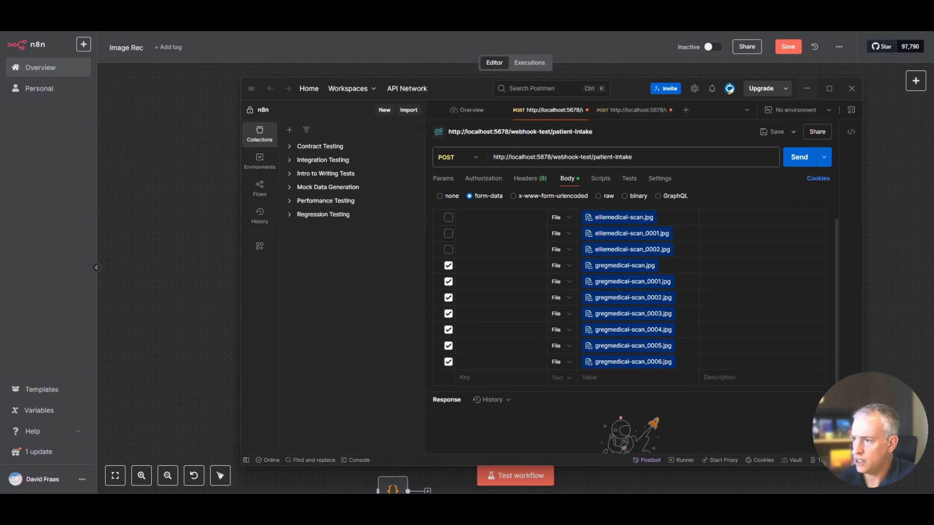
pyautogui.moveTo(636, 156); pyautogui.dragTo(503, 154)
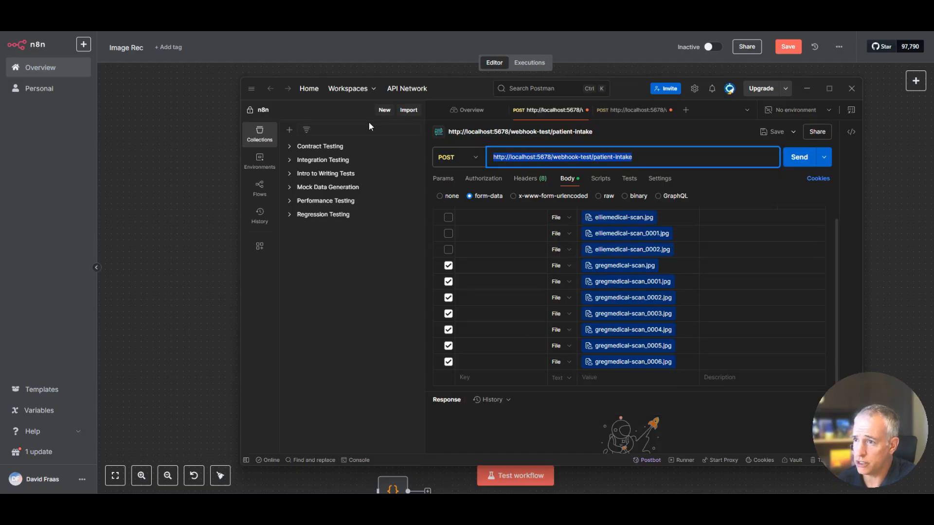
pyautogui.click(351, 115)
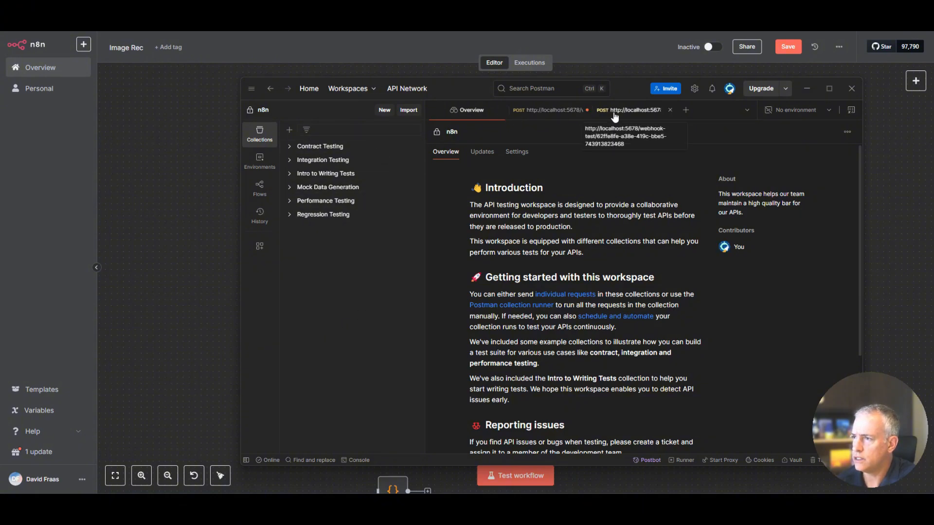
pyautogui.click(549, 117)
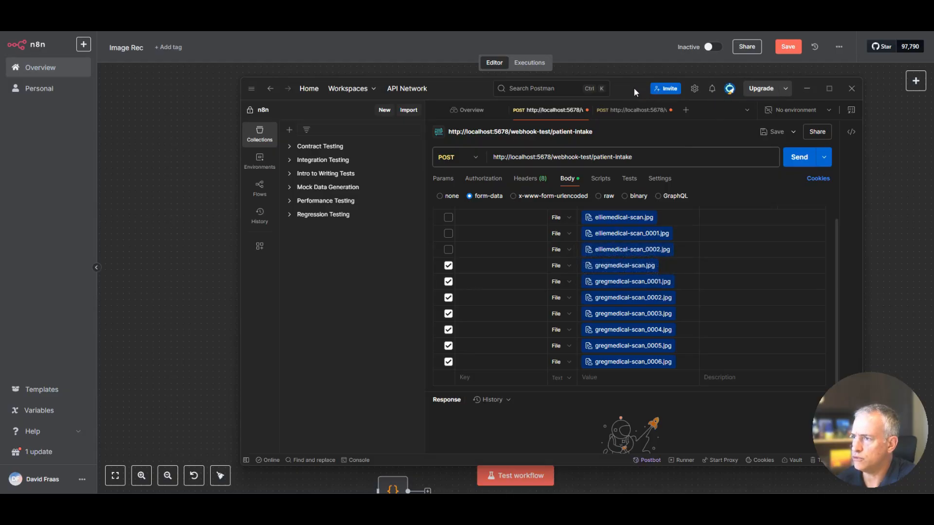
# Start a test run of the Image Rec workflow and send the patient-intake POST request with the checked scans from Postman.
pyautogui.moveTo(634, 87); pyautogui.dragTo(819, 82)
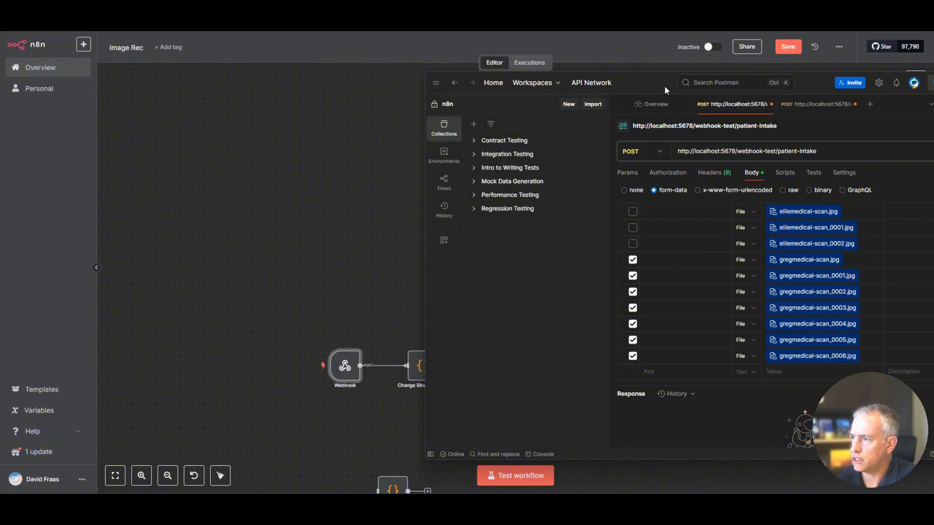
pyautogui.moveTo(664, 86); pyautogui.dragTo(562, 85)
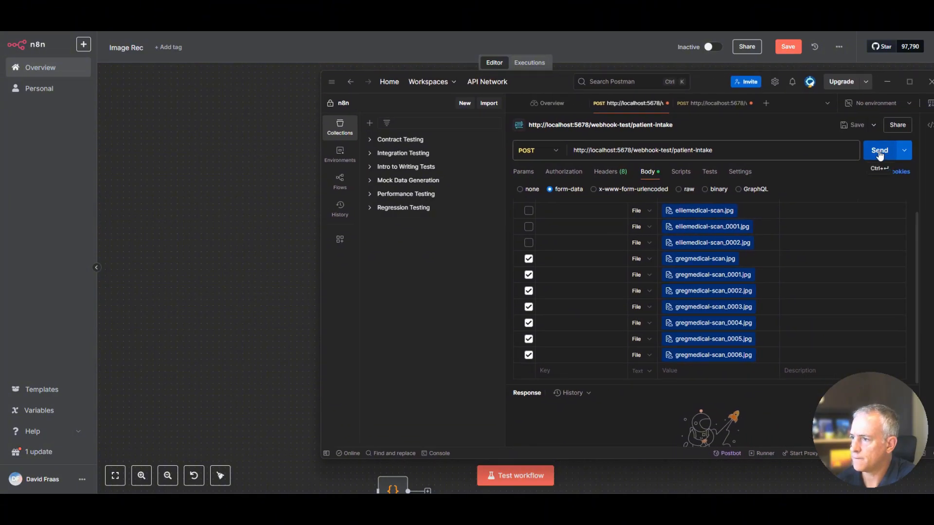
pyautogui.click(515, 482)
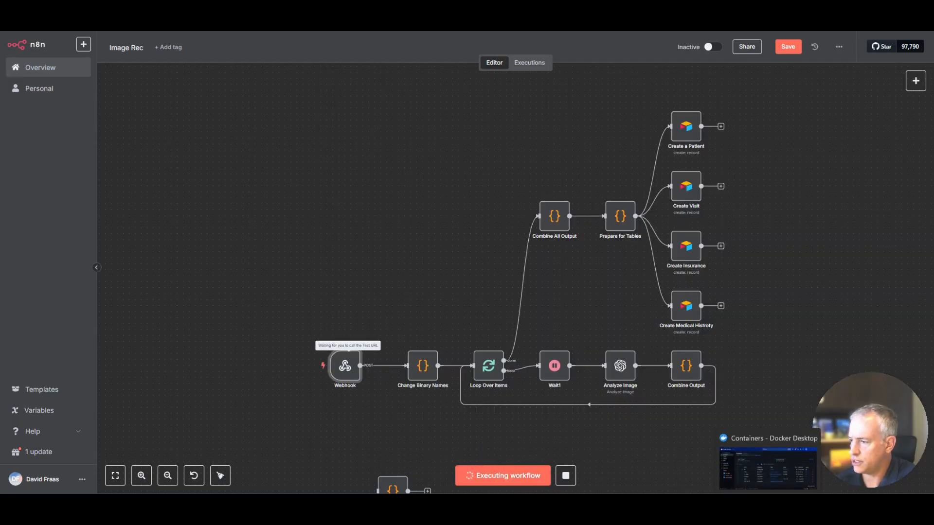
pyautogui.click(793, 503)
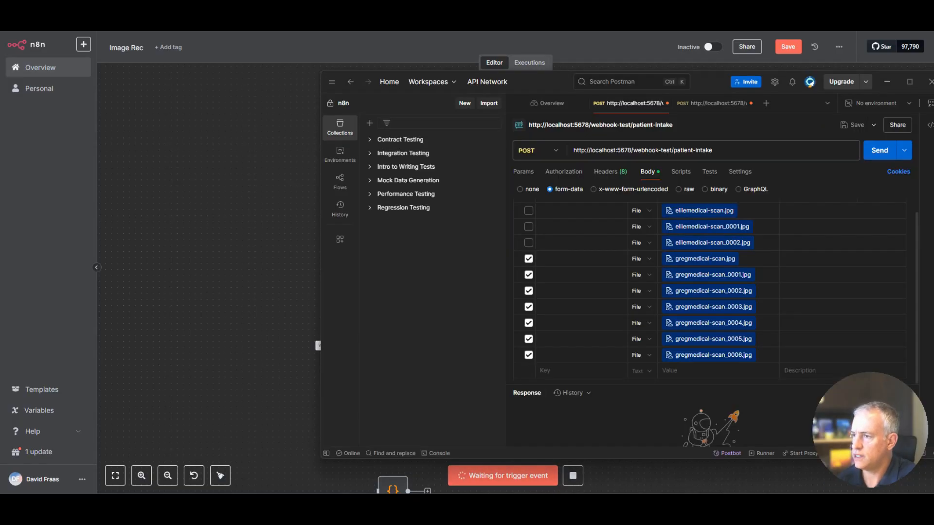
pyautogui.click(875, 159)
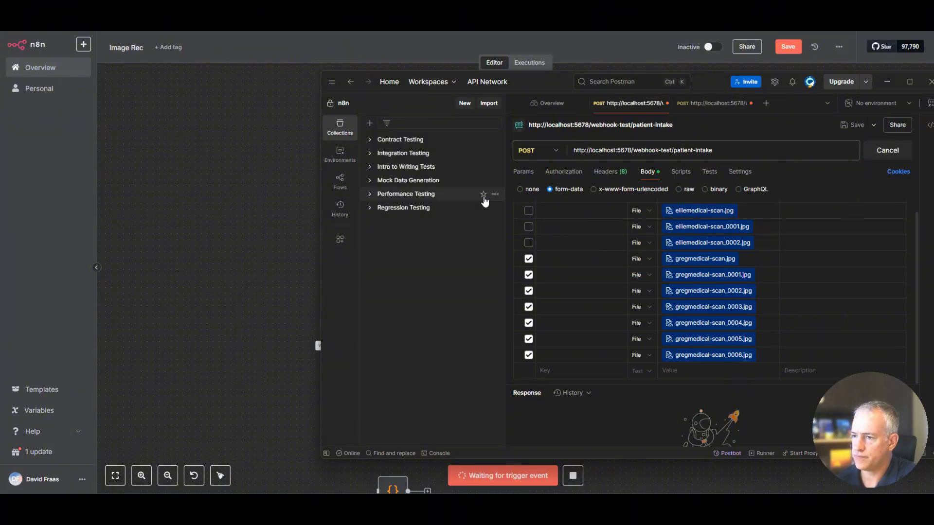
pyautogui.click(209, 220)
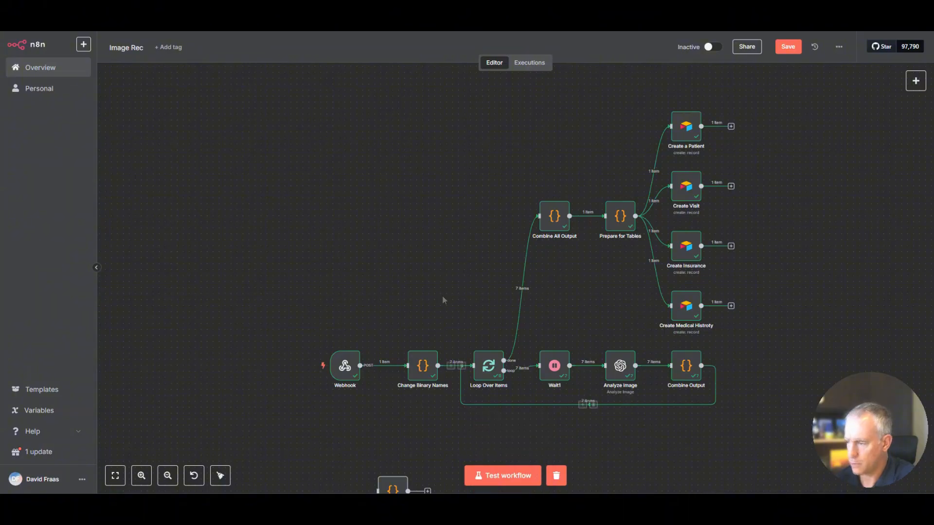
# View the scanned intake form's medical history pages covering medications, allergies, previous conditions, surgeries and family history.
pyautogui.moveTo(681, 505)
pyautogui.click(645, 471)
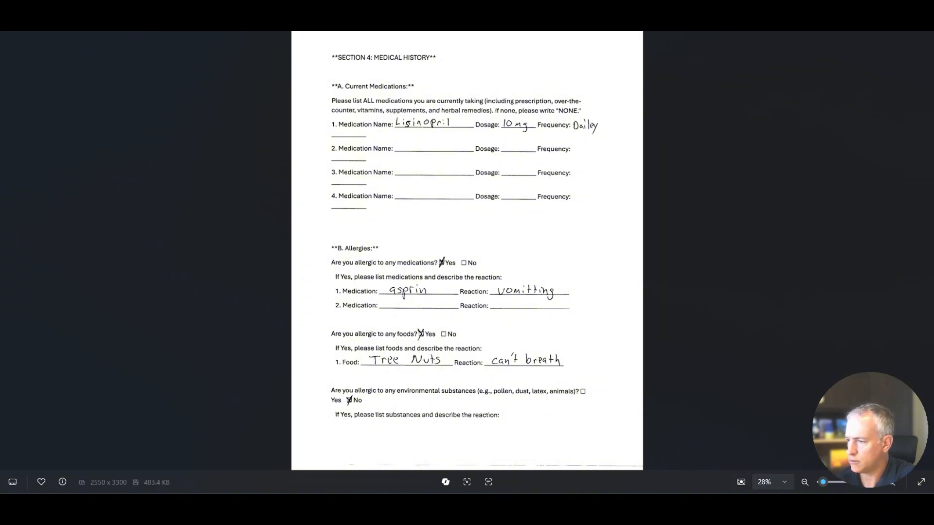
pyautogui.click(716, 469)
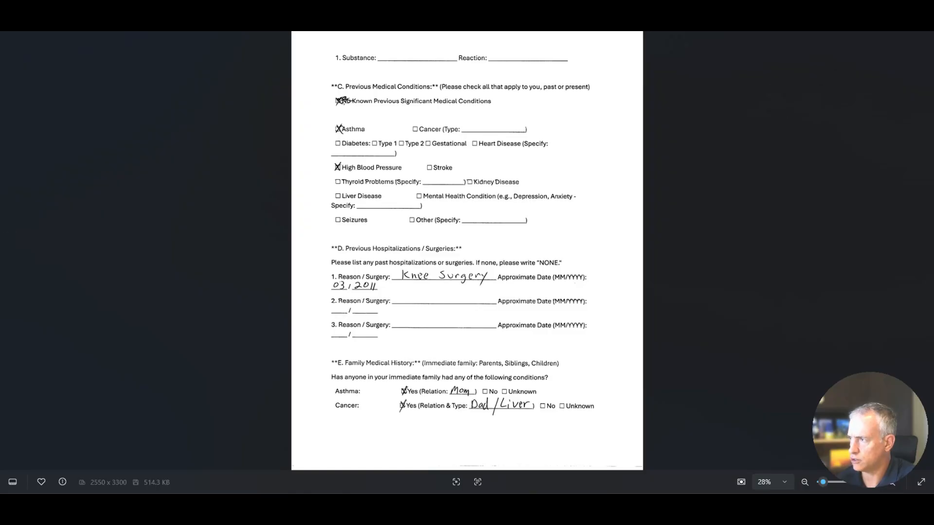
pyautogui.press('Left')
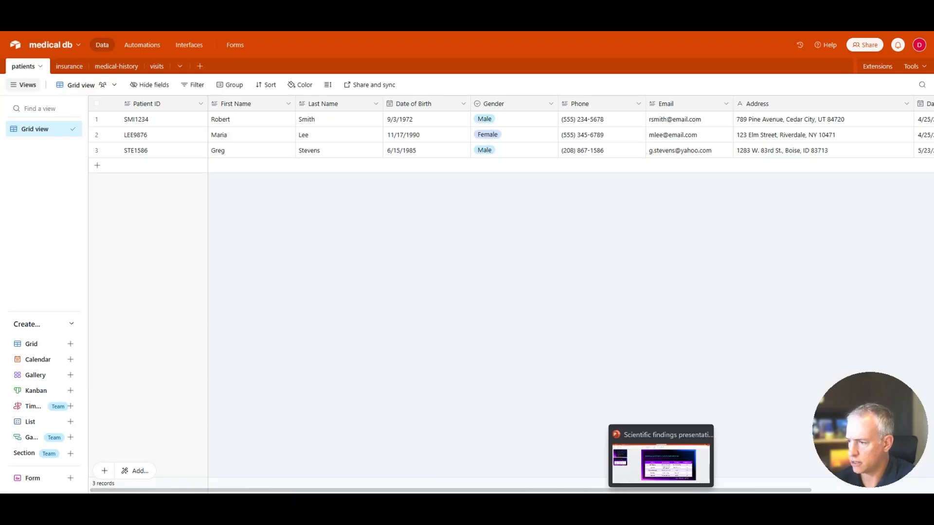
# Compare the new record in Airtable's patients table with the scanned intake form, through the Date Processed field.
pyautogui.click(551, 480)
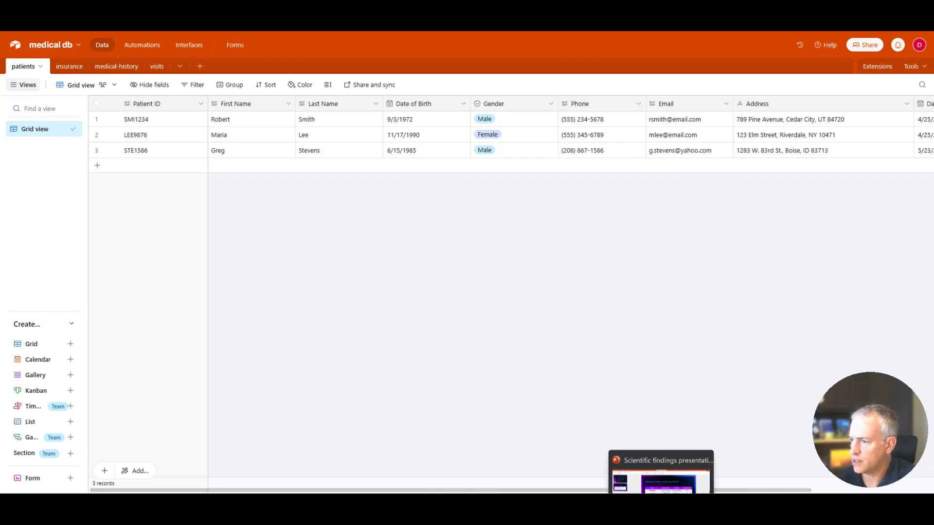
pyautogui.moveTo(652, 491); pyautogui.dragTo(749, 467)
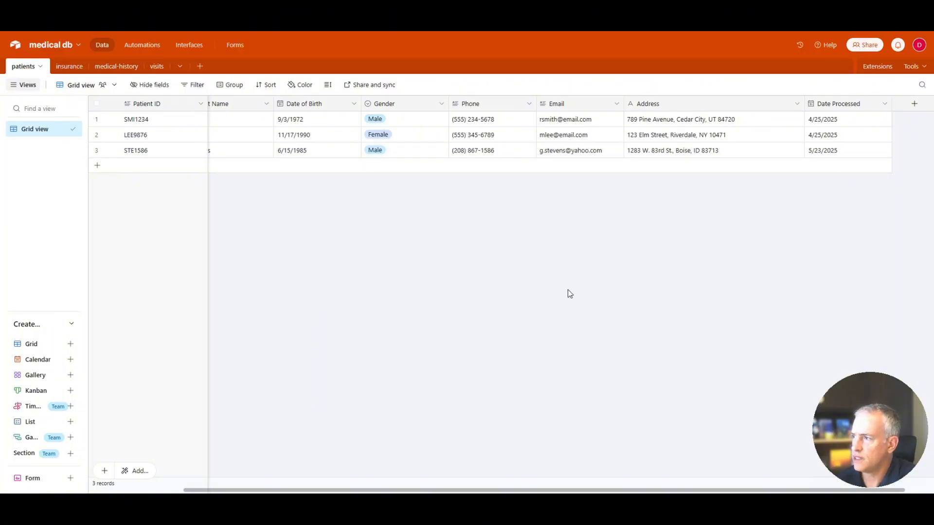
pyautogui.click(130, 42)
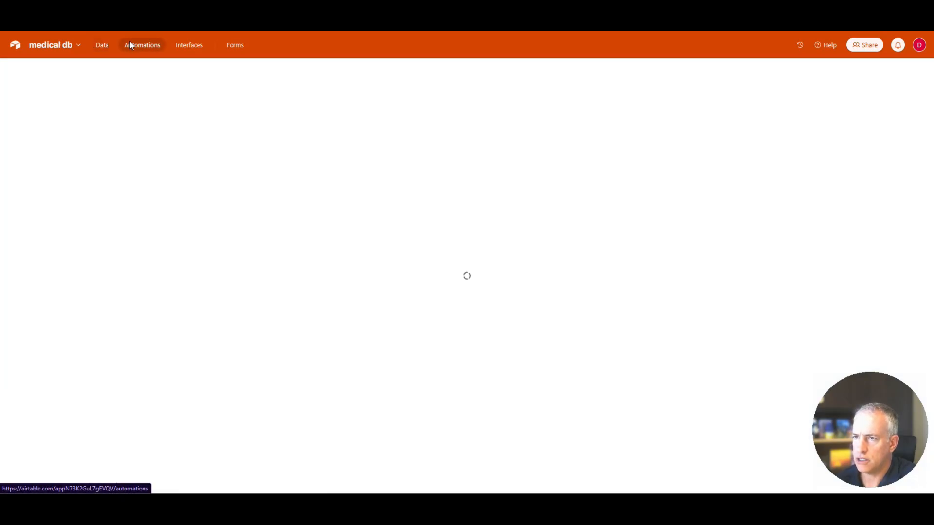
pyautogui.click(102, 44)
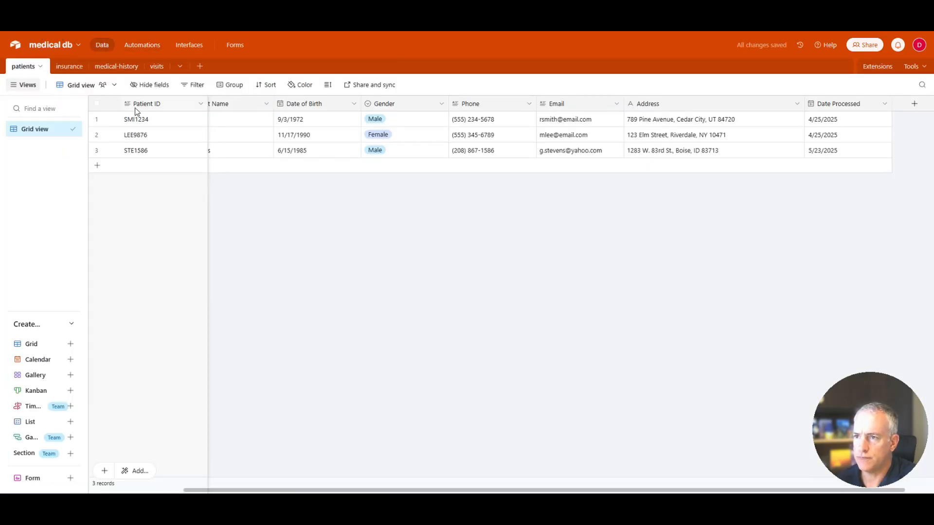
# Compare the new record in the insurance table with the scanned form's insurance section, and close the open scan images.
pyautogui.click(72, 70)
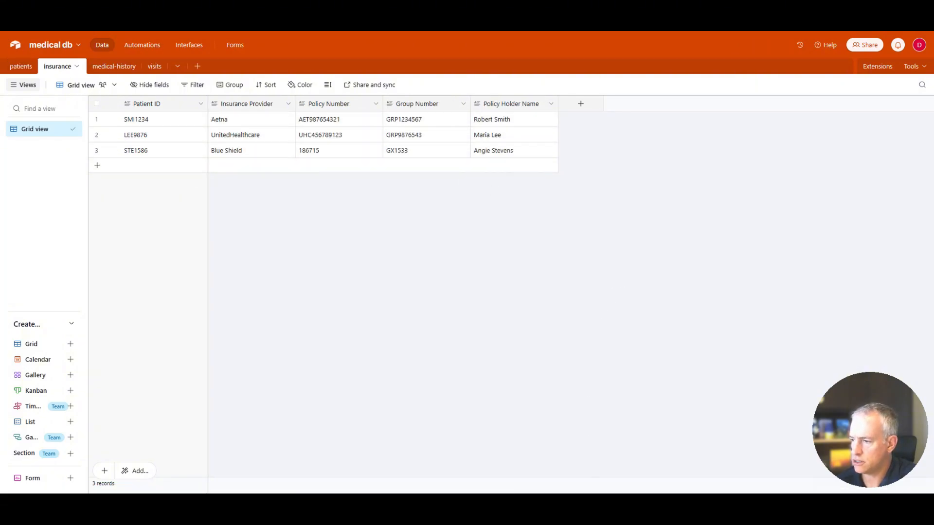
pyautogui.moveTo(618, 506)
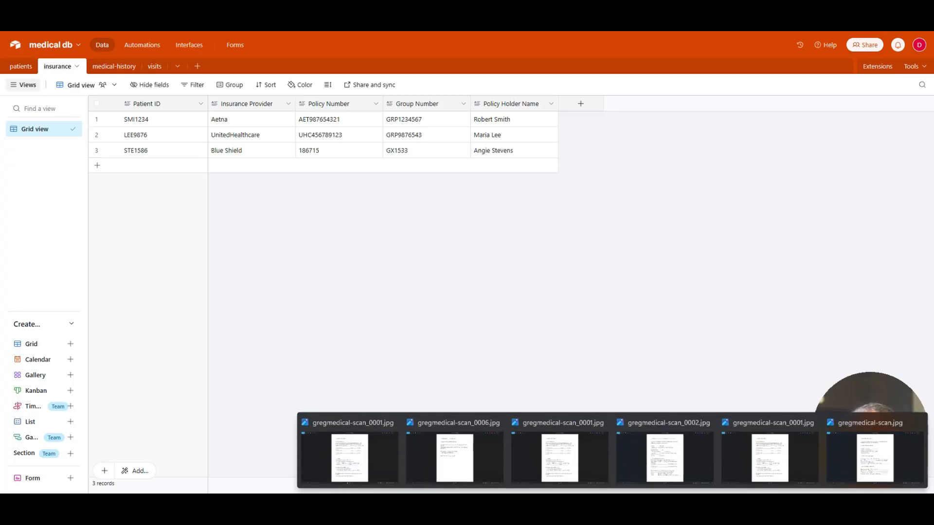
pyautogui.click(870, 457)
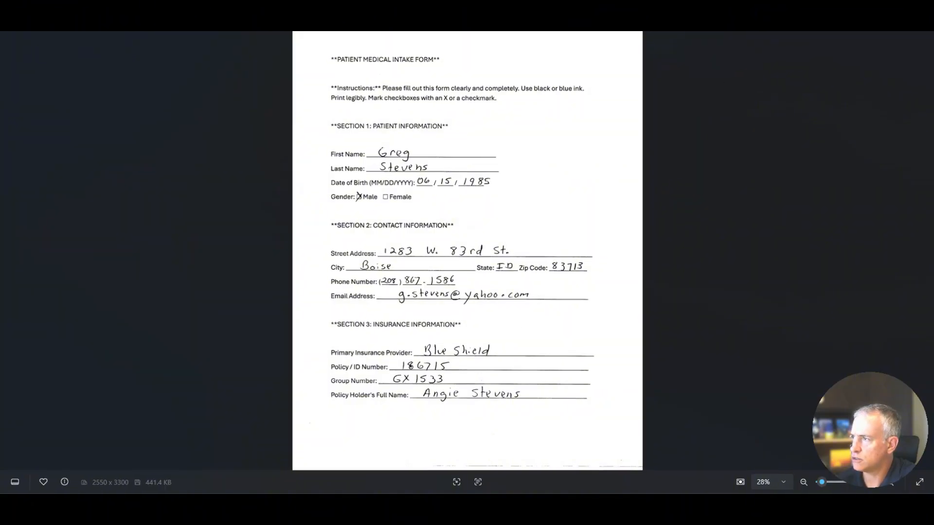
pyautogui.click(877, 8)
pyautogui.click(878, 8)
pyautogui.click(877, 8)
pyautogui.click(878, 8)
pyautogui.click(878, 8)
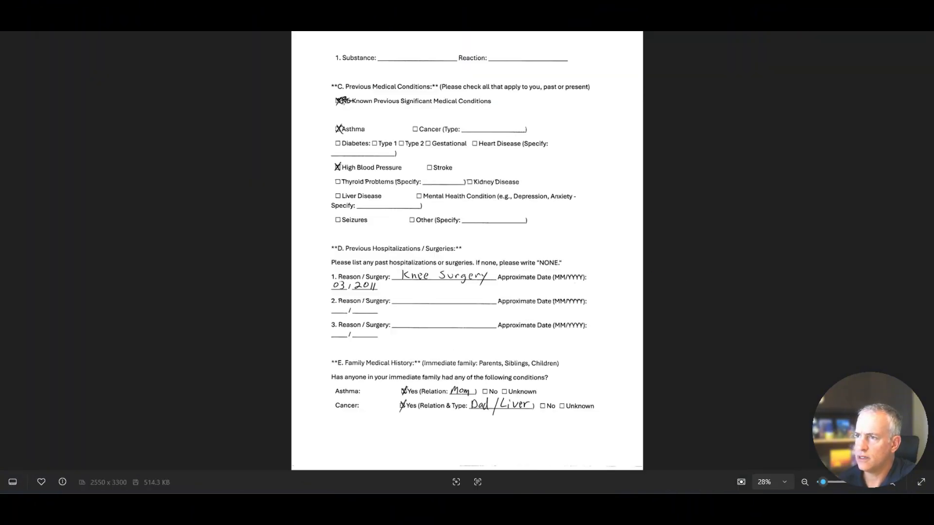
pyautogui.click(878, 8)
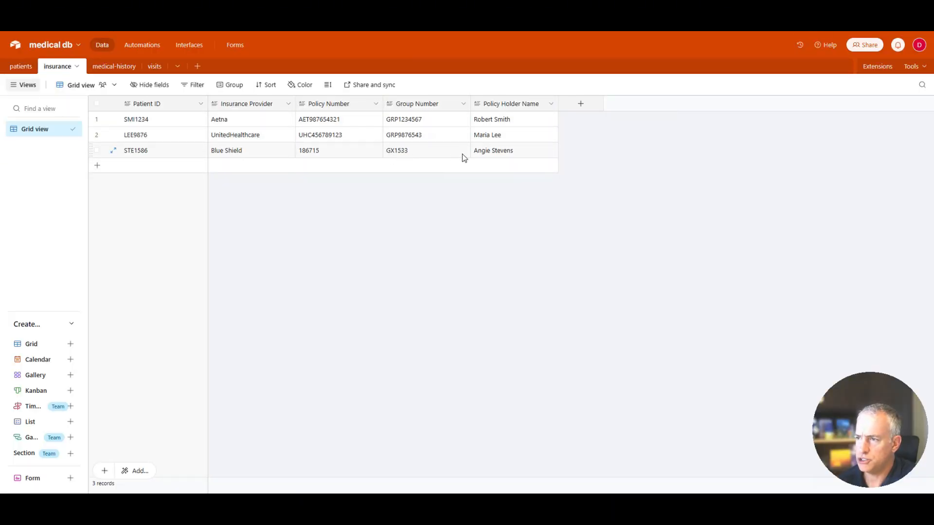
# Examine the new patient's record in the medical-history table through Family History, and in the visits table.
pyautogui.click(113, 66)
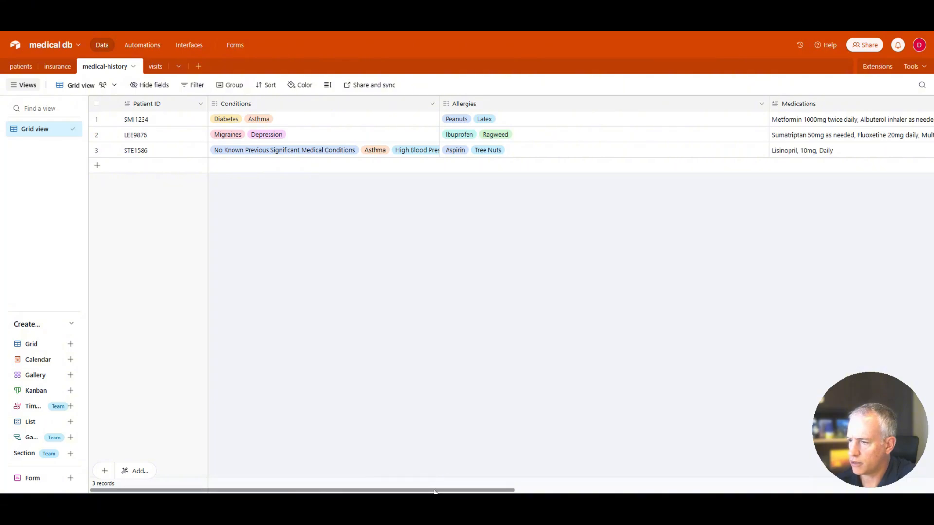
pyautogui.hscroll(10, 436, 475)
pyautogui.hscroll(3, 556, 111)
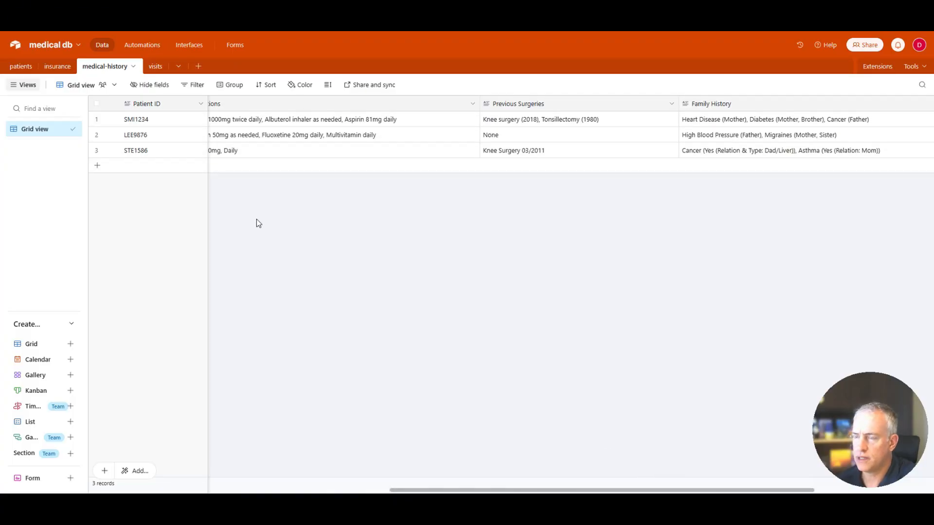
pyautogui.click(155, 66)
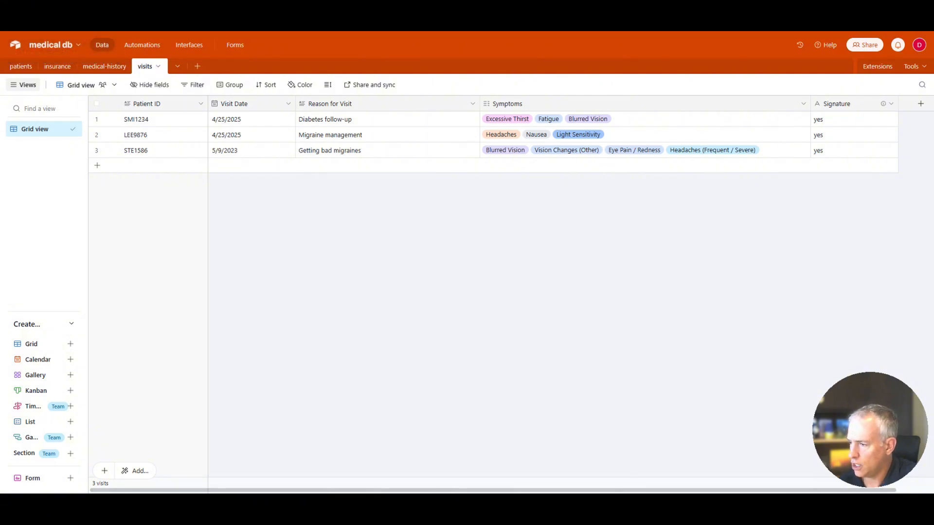
pyautogui.moveTo(532, 505)
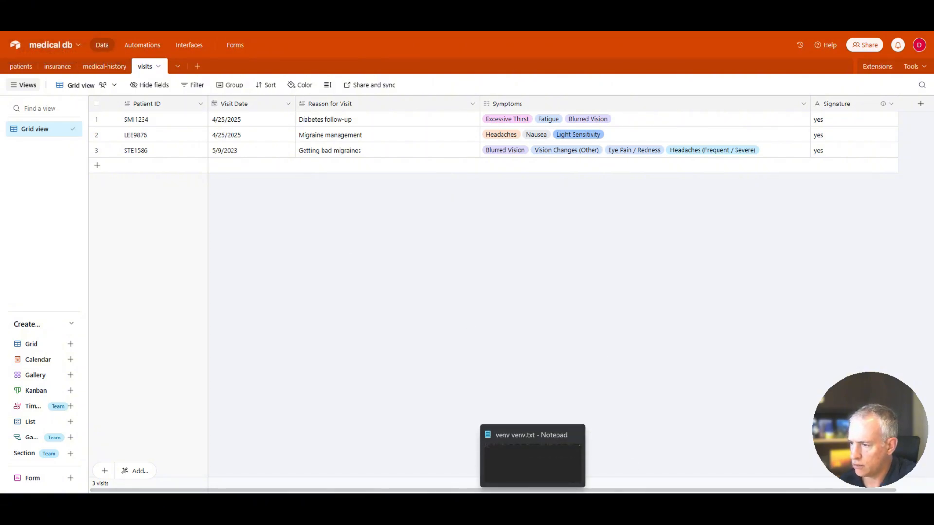
# Compare the symptoms, signature and signature date on the scanned form pages with the new record in the visits table.
pyautogui.moveTo(642, 505)
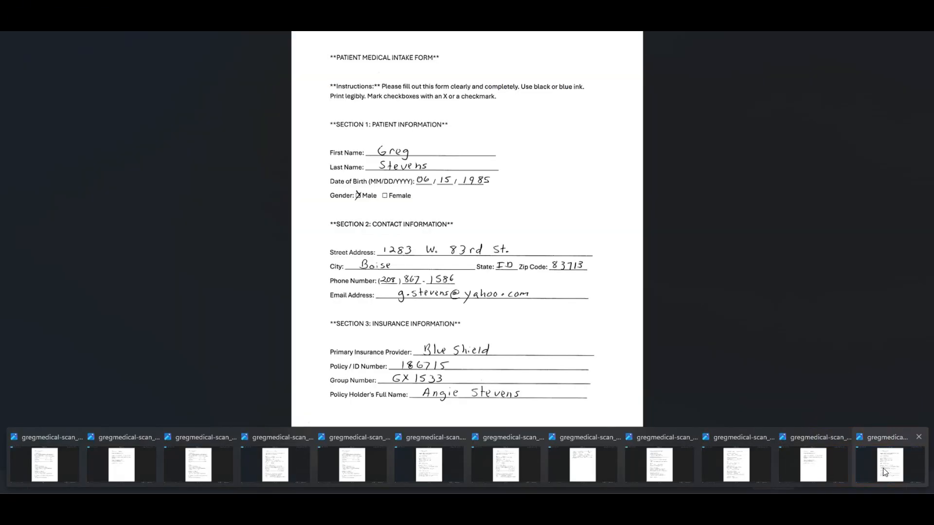
pyautogui.moveTo(819, 474)
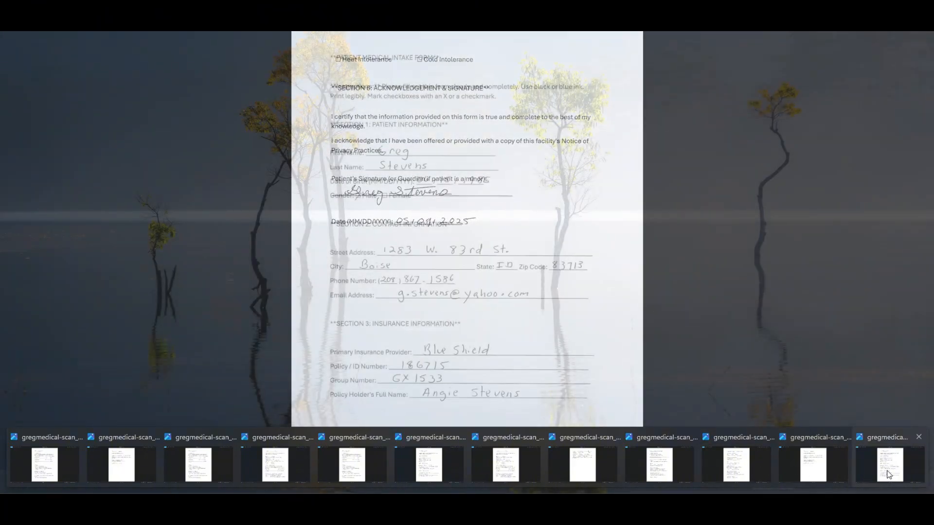
pyautogui.moveTo(888, 474)
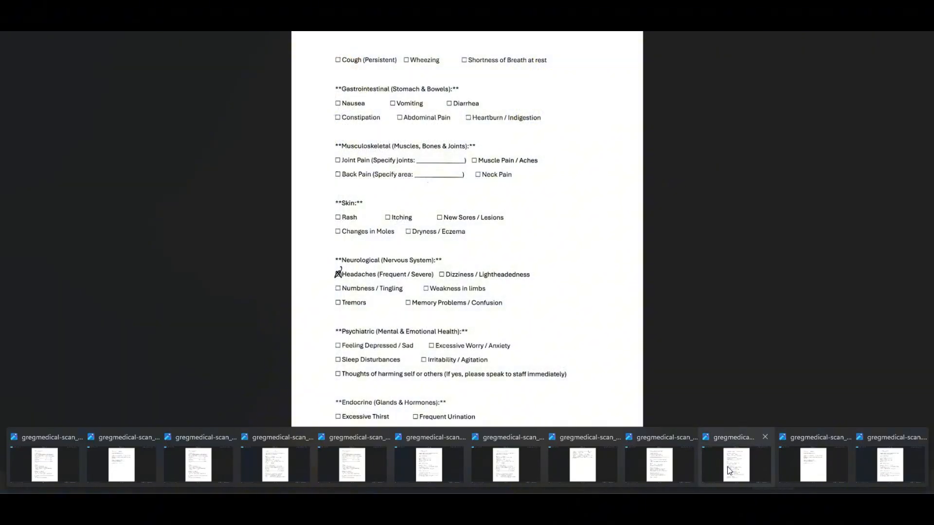
pyautogui.moveTo(680, 459)
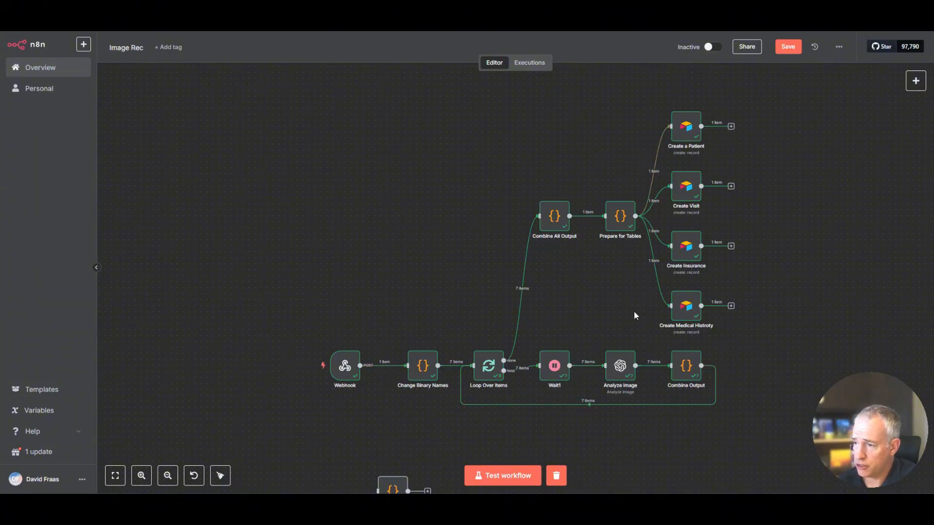
# Inspect the Webhook node's POST settings and all the scanned image files in its binary output.
pyautogui.scroll(2, 516, 389)
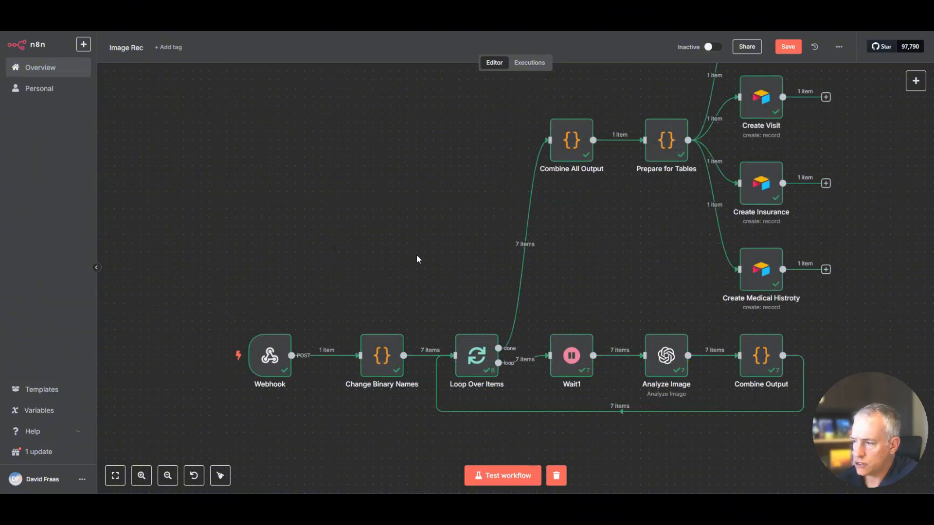
pyautogui.doubleClick(268, 362)
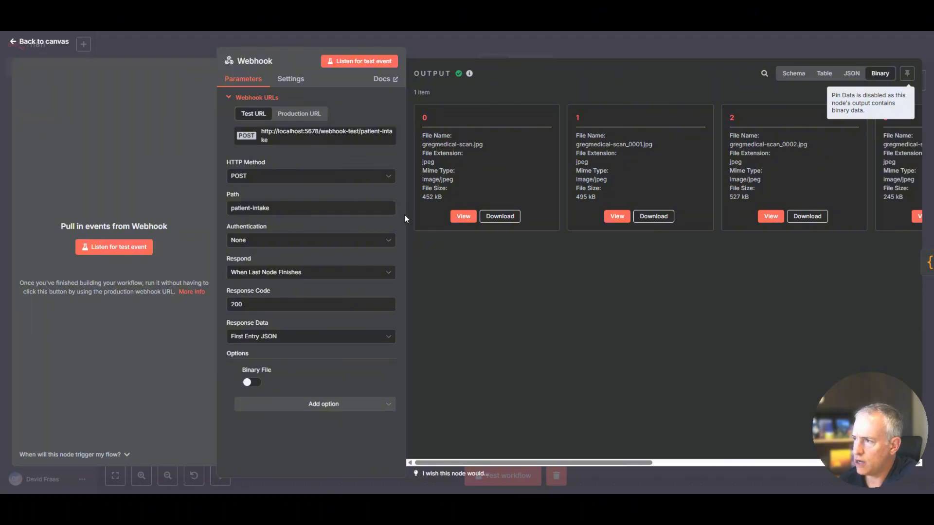
pyautogui.moveTo(484, 462); pyautogui.dragTo(778, 450)
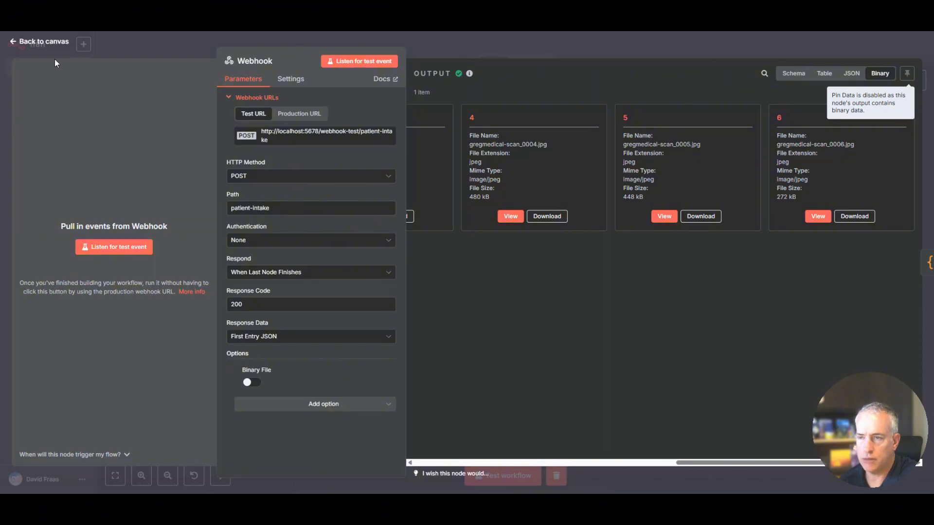
pyautogui.click(53, 44)
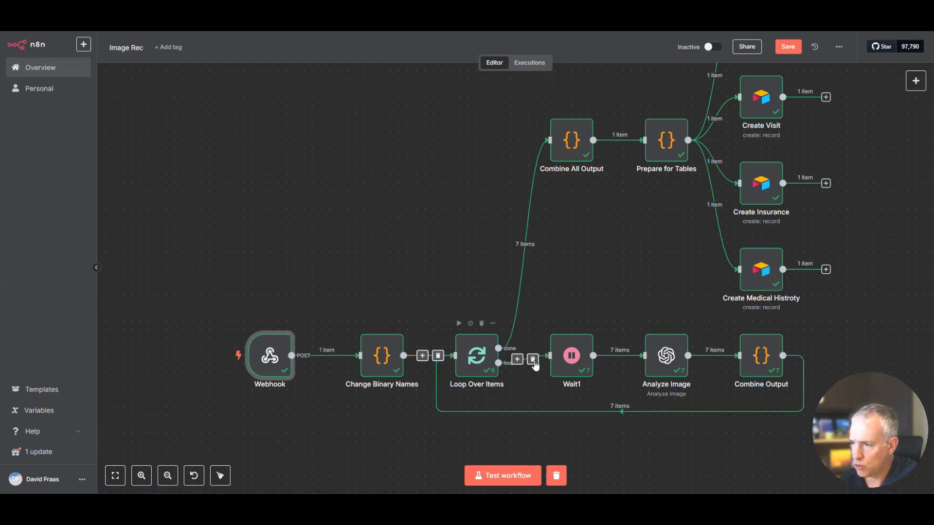
# Review the Change Binary Names node's input and output binary names and its JavaScript through the line that renames each binary to file.
pyautogui.doubleClick(388, 368)
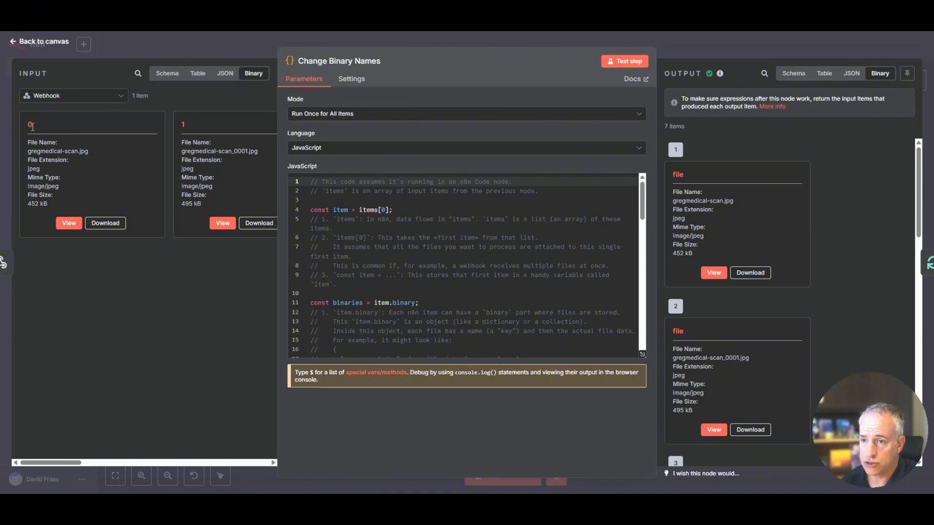
pyautogui.moveTo(33, 127); pyautogui.dragTo(25, 125)
pyautogui.moveTo(189, 124); pyautogui.dragTo(180, 126)
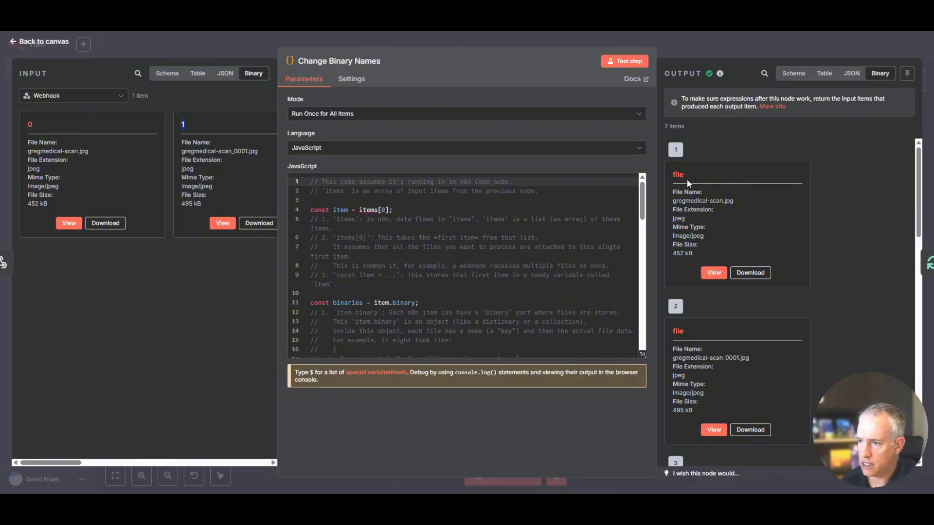
pyautogui.scroll(-3, 431, 279)
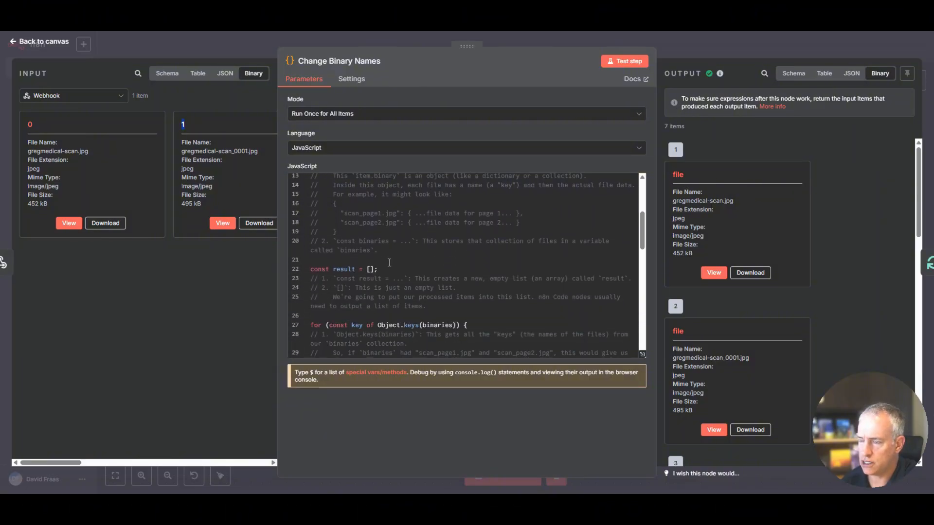
pyautogui.scroll(-5, 396, 269)
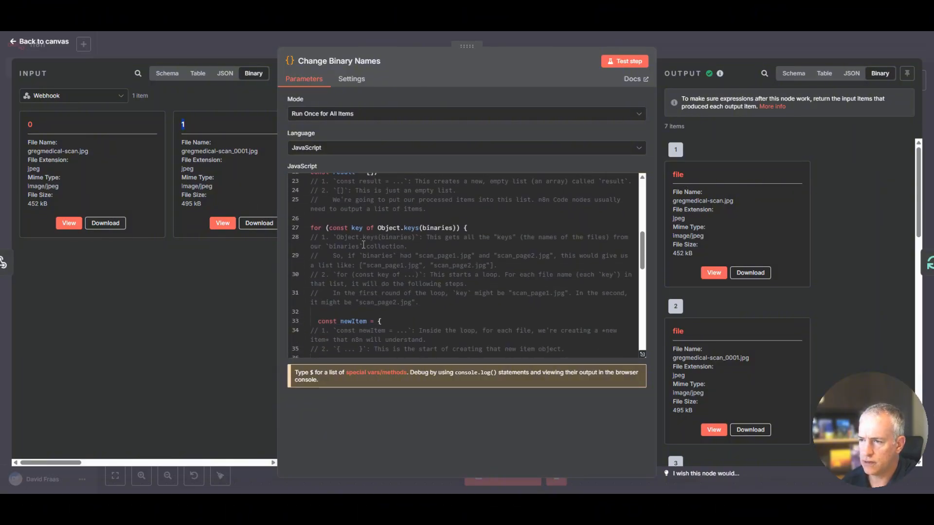
pyautogui.scroll(-3, 395, 272)
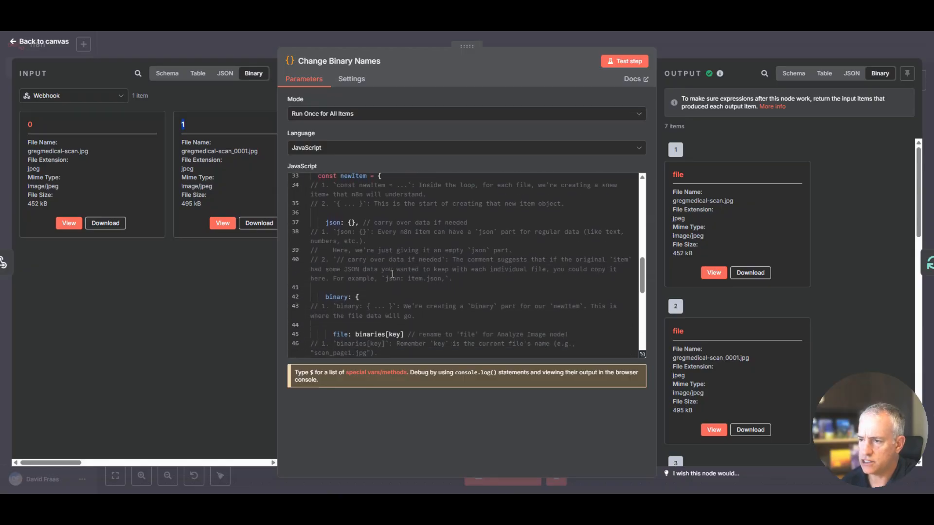
pyautogui.scroll(-3, 392, 278)
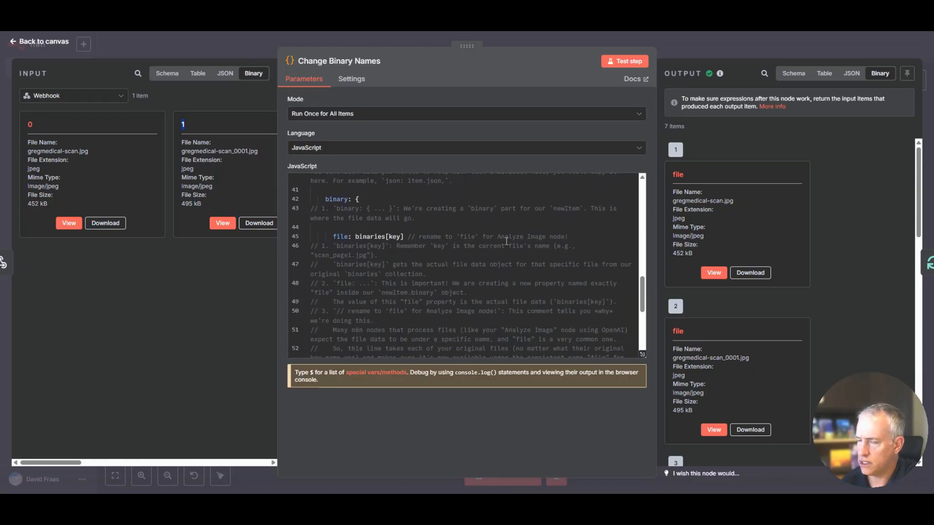
pyautogui.click(49, 43)
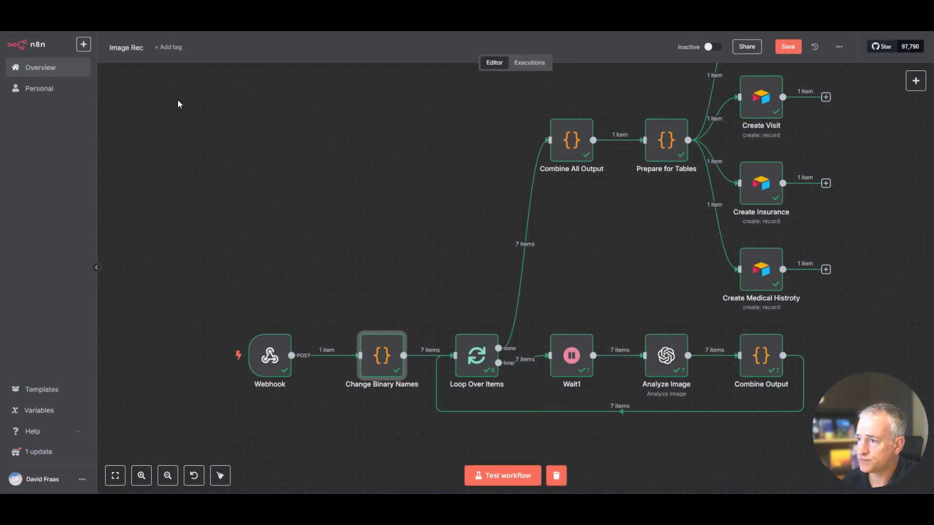
# Check the Loop Over Items node's batch size, and compare the Analyze Image node's input data field name with the incoming binary's name.
pyautogui.doubleClick(470, 359)
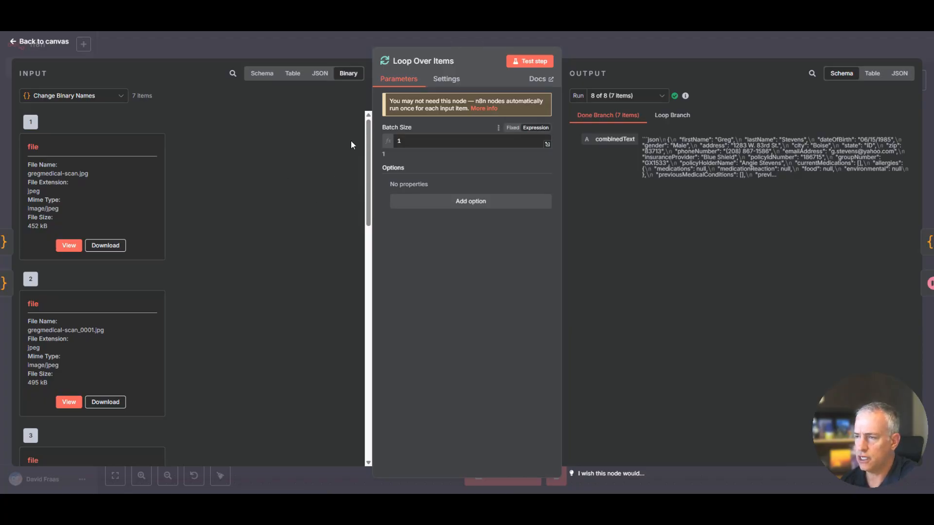
pyautogui.click(44, 41)
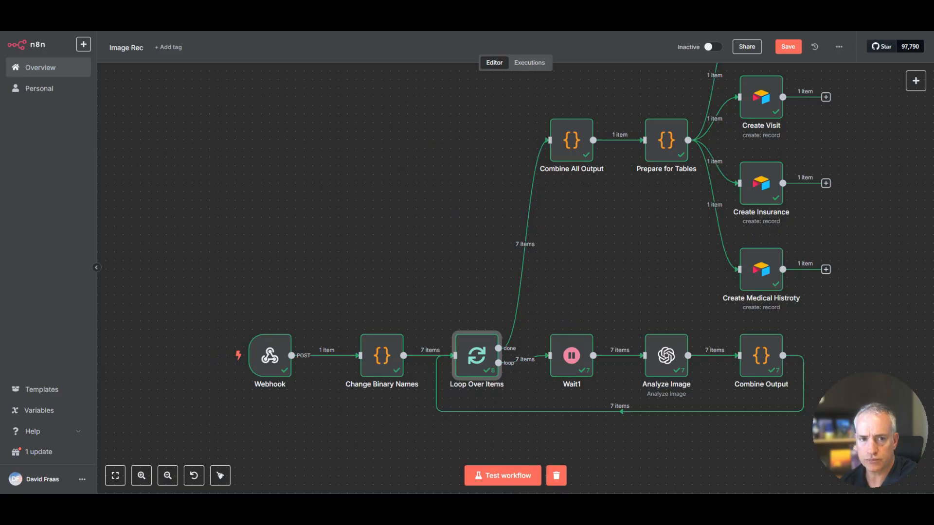
pyautogui.doubleClick(662, 369)
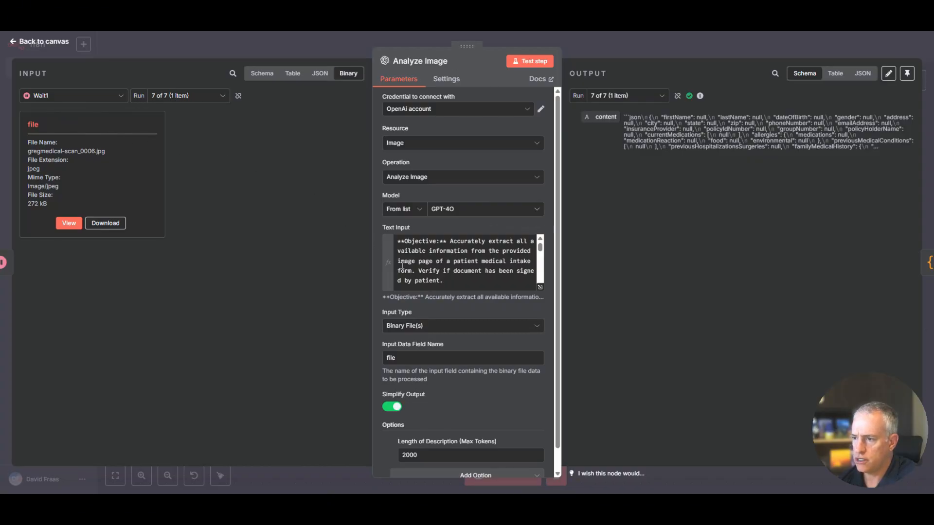
pyautogui.doubleClick(404, 357)
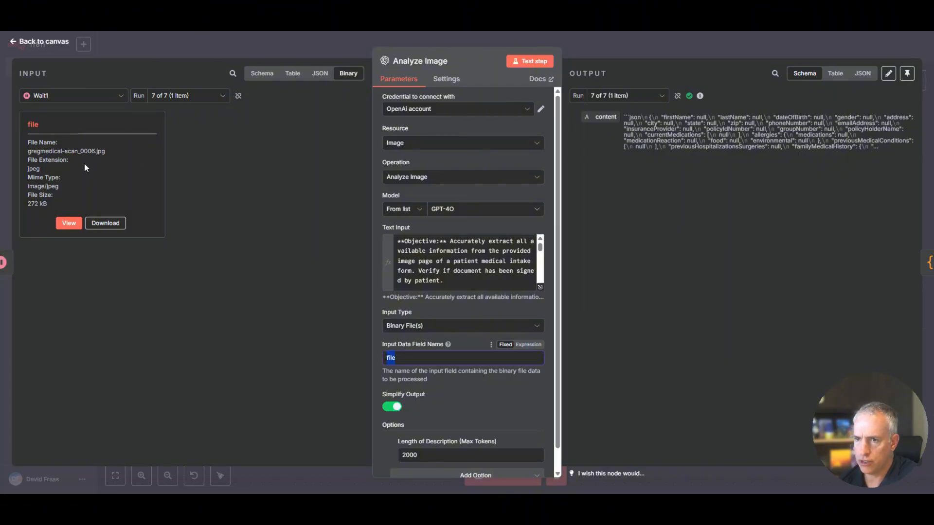
pyautogui.moveTo(40, 122); pyautogui.dragTo(25, 126)
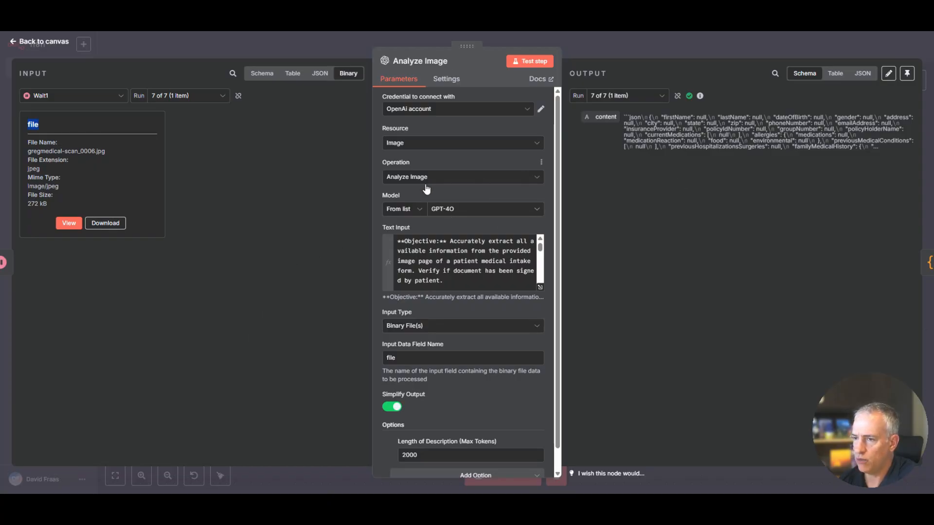
# Expand the Analyze Image node's text prompt and read its objective, output format and JSON schema through the signatureDate field.
pyautogui.click(540, 289)
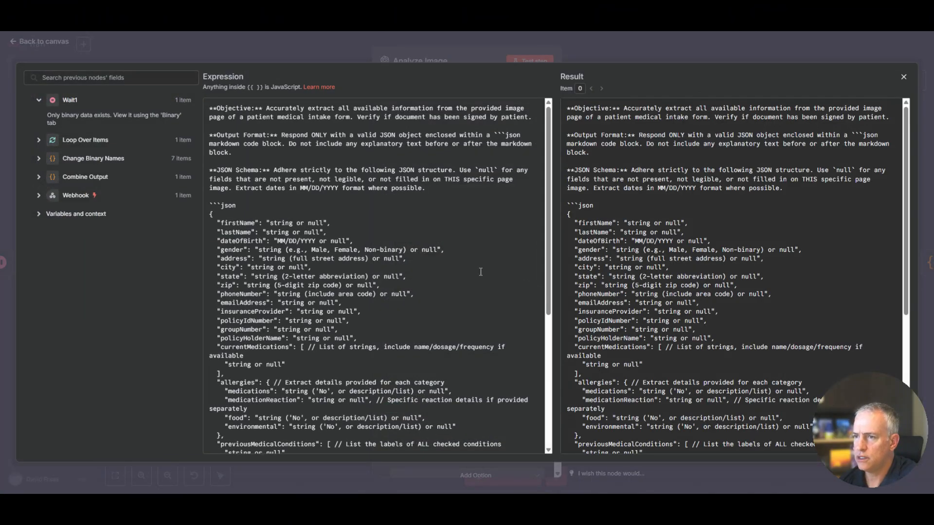
pyautogui.scroll(-5, 264, 155)
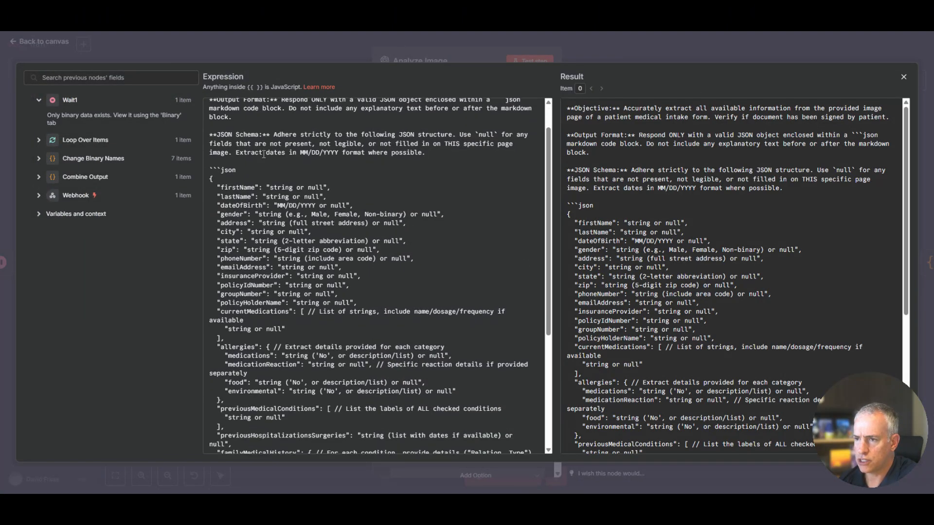
pyautogui.scroll(3, 264, 155)
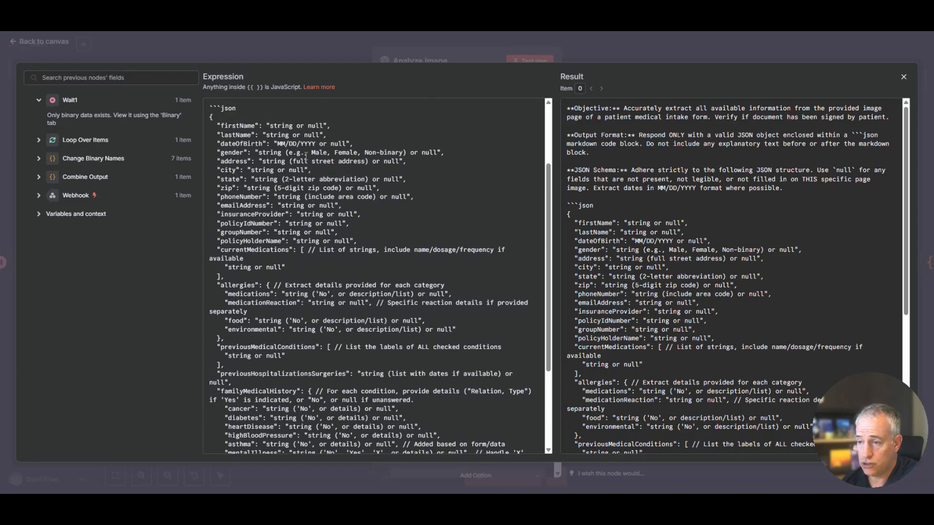
pyautogui.scroll(-4, 358, 174)
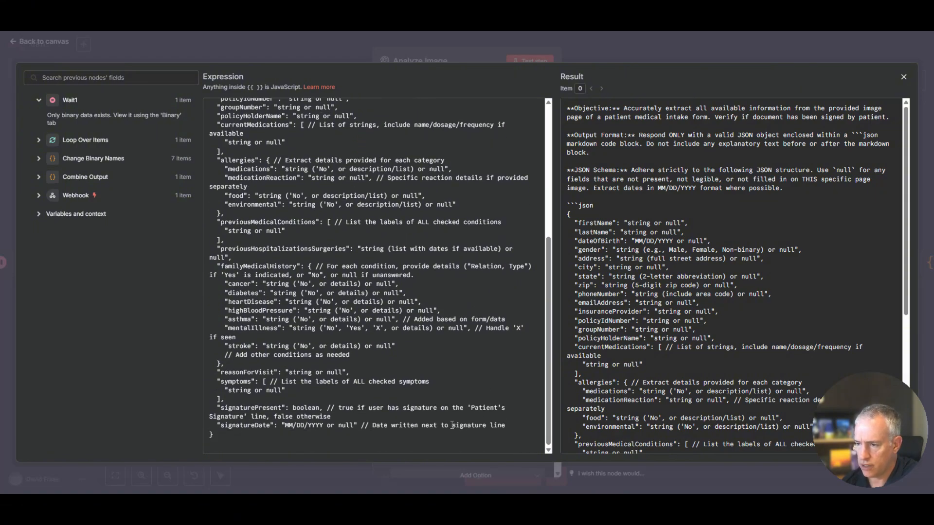
pyautogui.moveTo(518, 428); pyautogui.dragTo(223, 429)
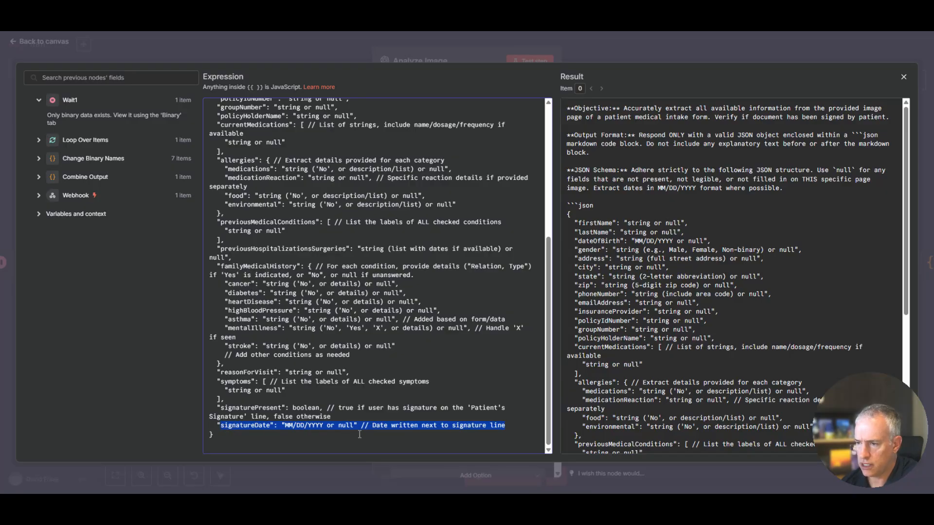
pyautogui.click(407, 428)
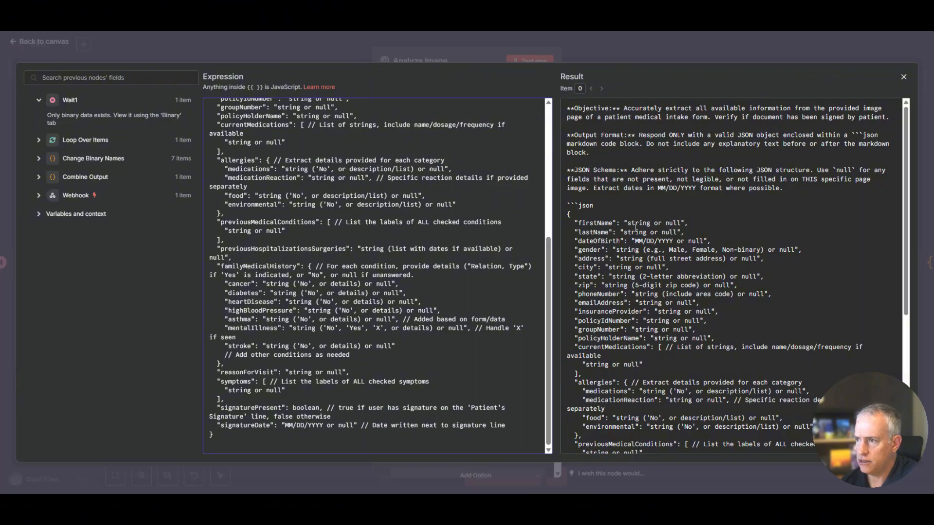
# Compare the prompt's rendered result with its expression, reread the whole JSON schema, and close the expanded prompt.
pyautogui.scroll(-3, 635, 227)
pyautogui.scroll(-2, 635, 228)
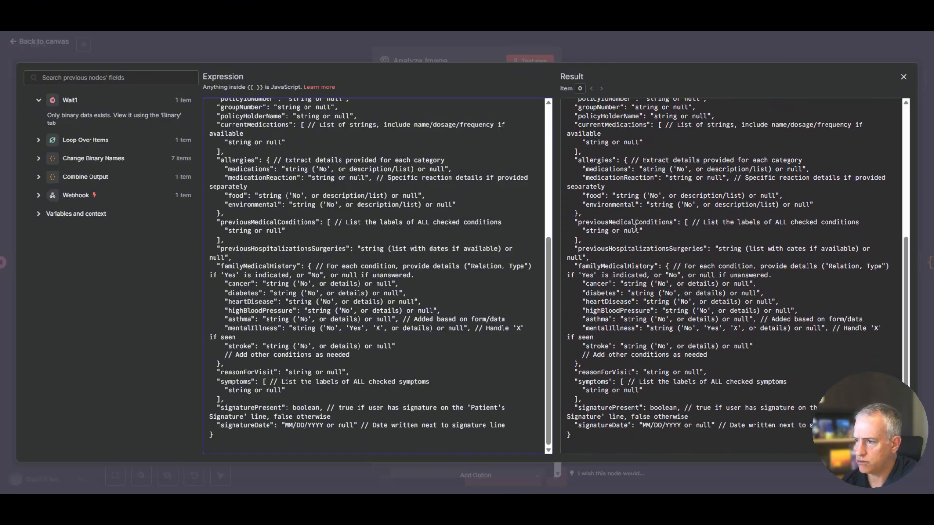
pyautogui.scroll(1, 635, 227)
pyautogui.scroll(5, 350, 250)
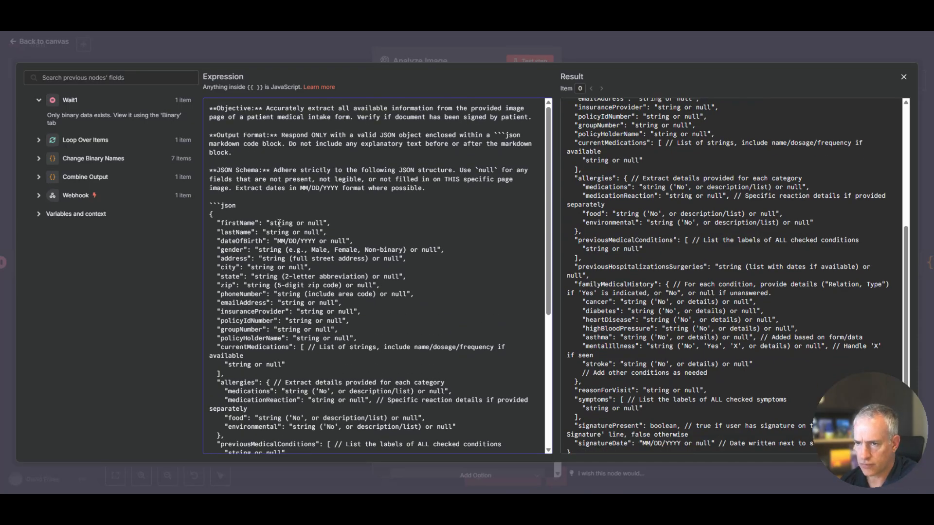
pyautogui.scroll(-2, 291, 150)
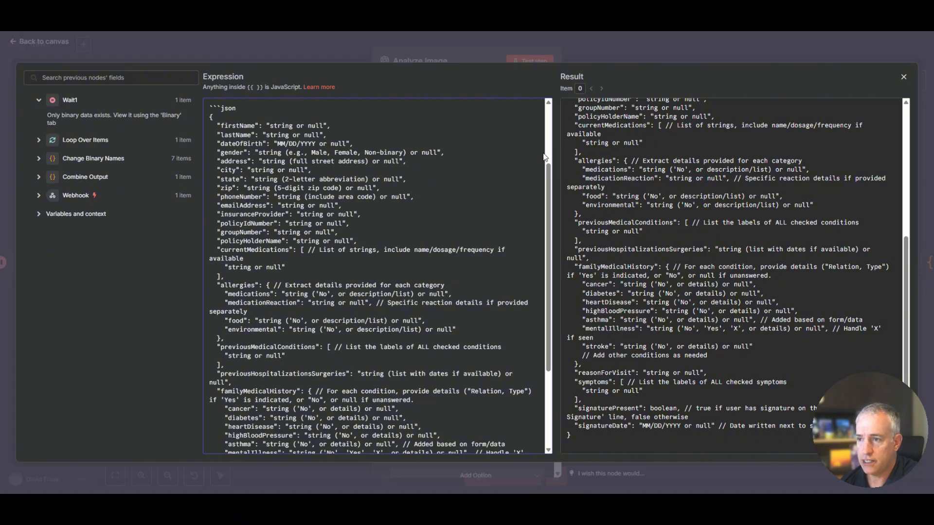
pyautogui.scroll(-5, 383, 238)
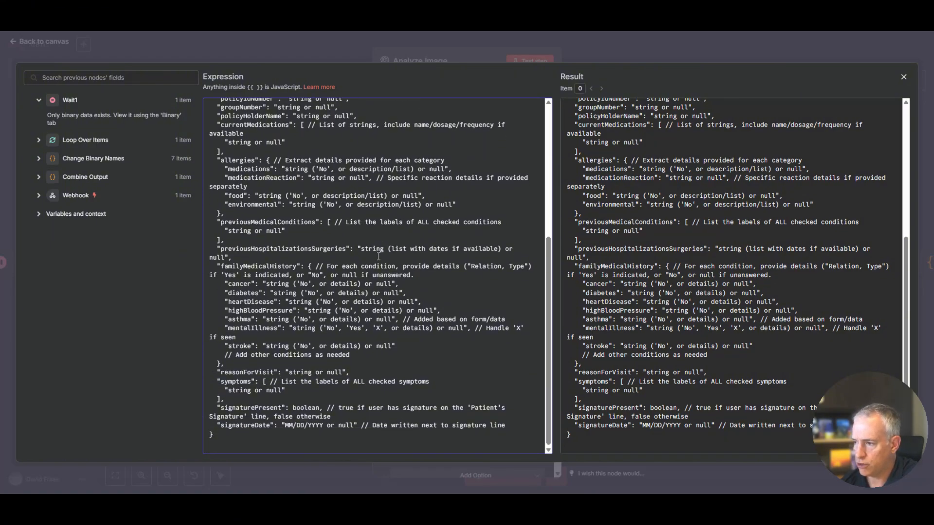
pyautogui.scroll(8, 379, 254)
pyautogui.scroll(2, 378, 256)
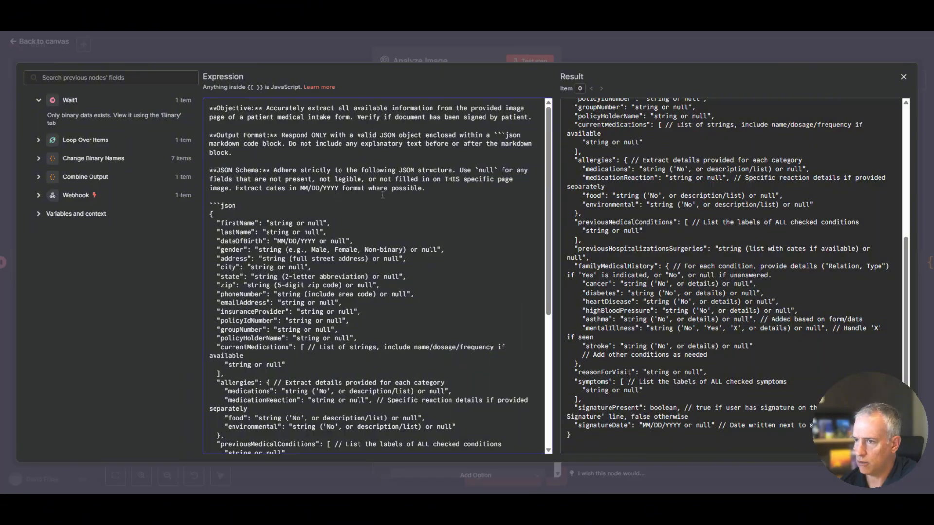
pyautogui.scroll(-5, 343, 262)
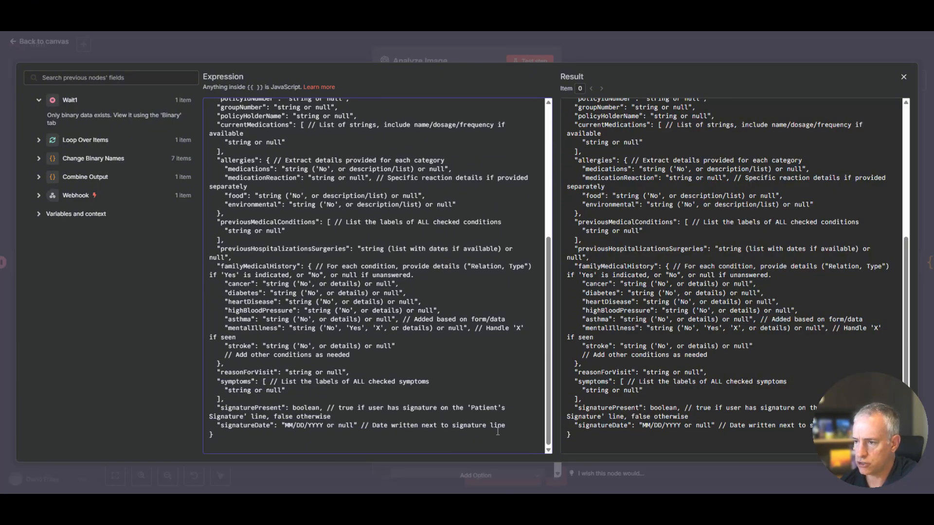
pyautogui.click(903, 77)
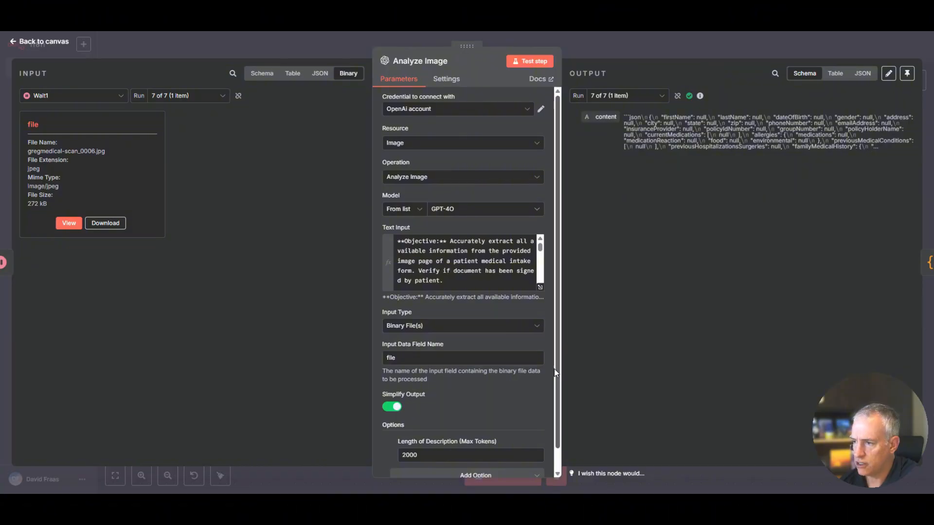
# Check the Analyze Image node's remaining options and view its output as JSON.
pyautogui.scroll(-1, 554, 369)
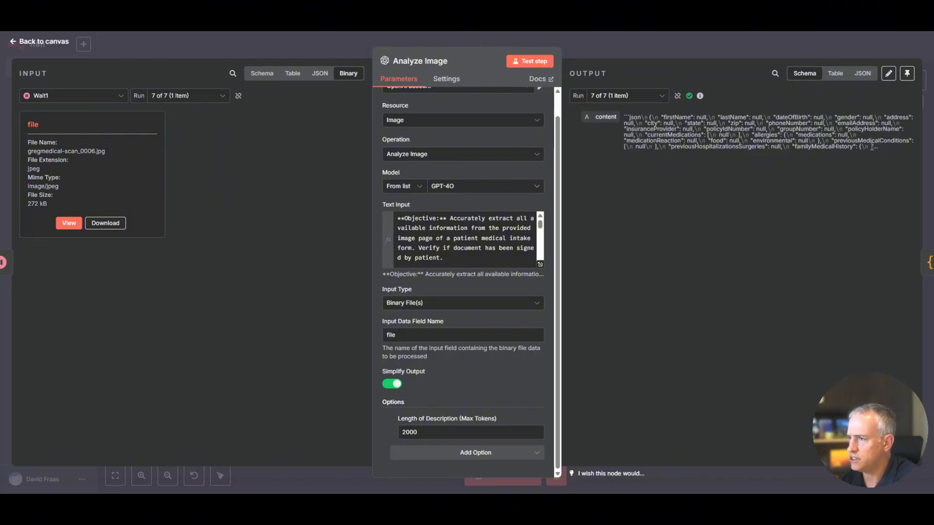
pyautogui.click(863, 73)
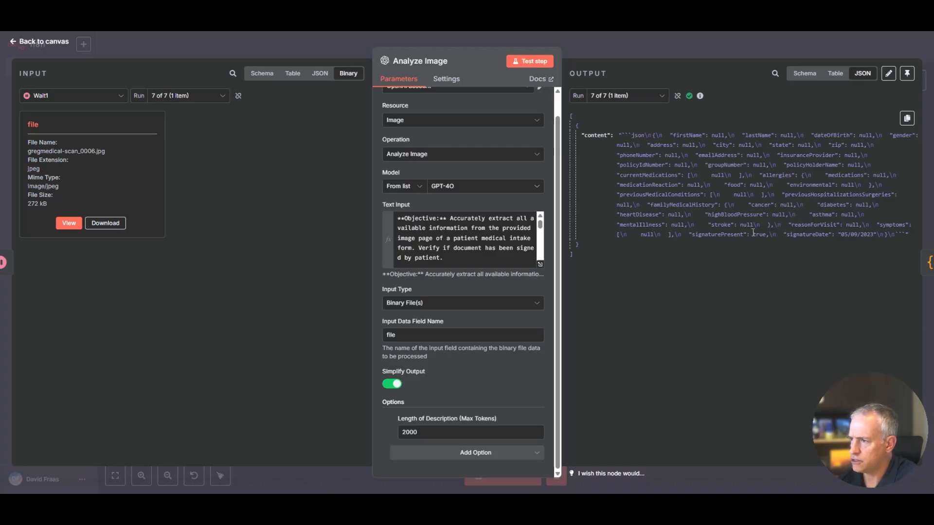
# Compare the signaturePresent value in the Analyze Image node's JSON output between run 7 of 7 and run 6 of 7.
pyautogui.moveTo(752, 234); pyautogui.dragTo(771, 234)
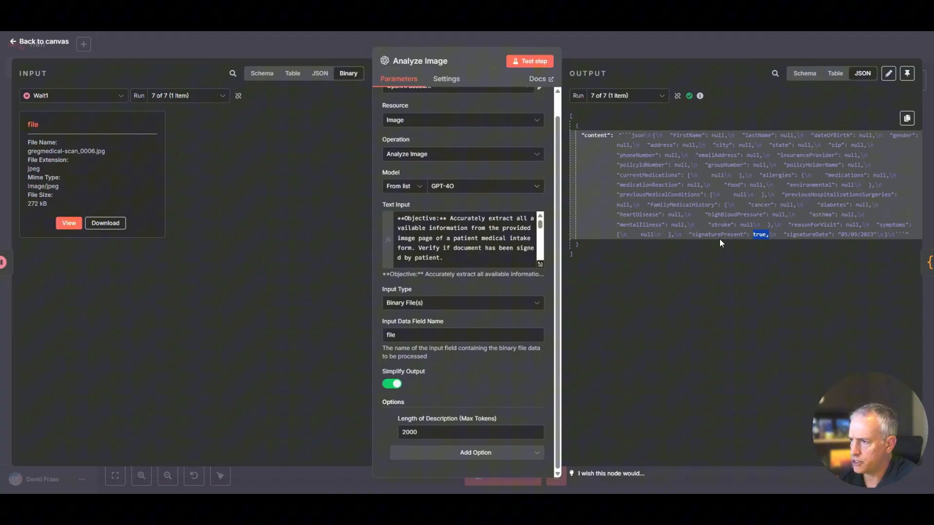
pyautogui.click(751, 236)
pyautogui.moveTo(692, 236); pyautogui.dragTo(763, 234)
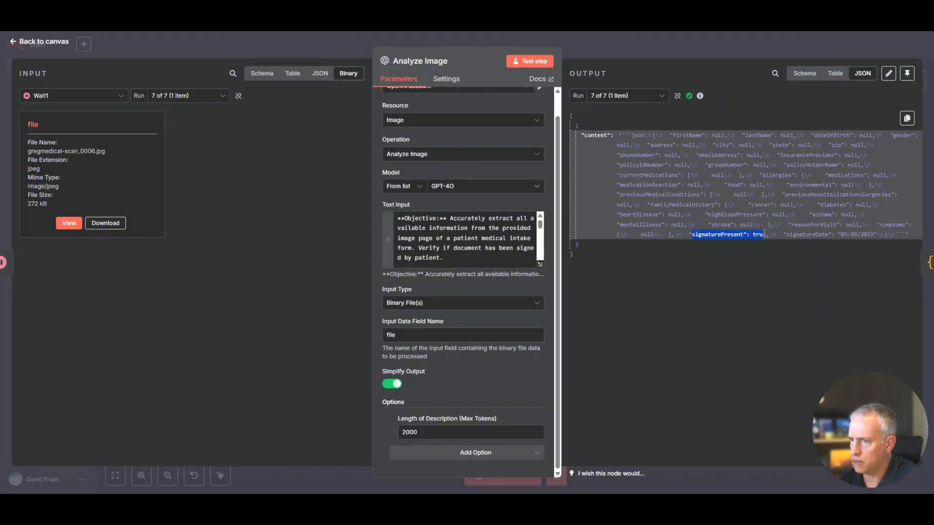
pyautogui.click(222, 96)
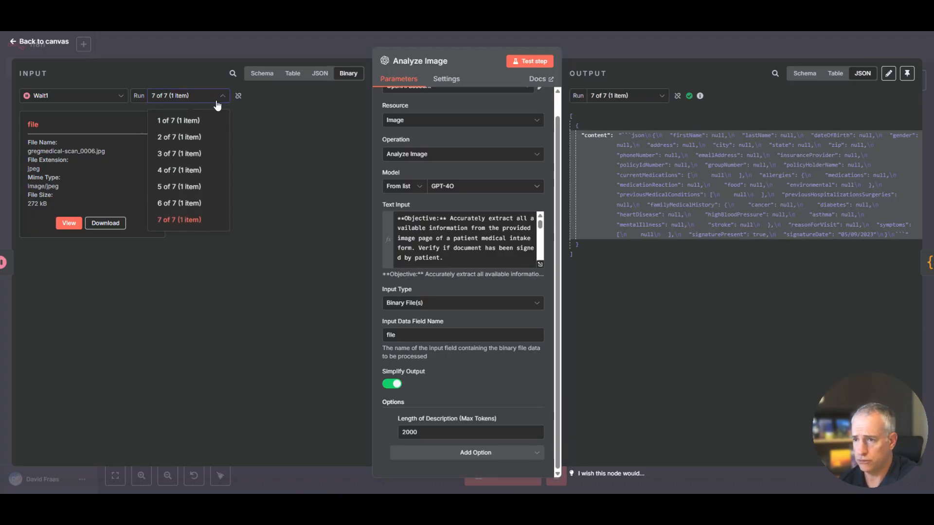
pyautogui.click(171, 204)
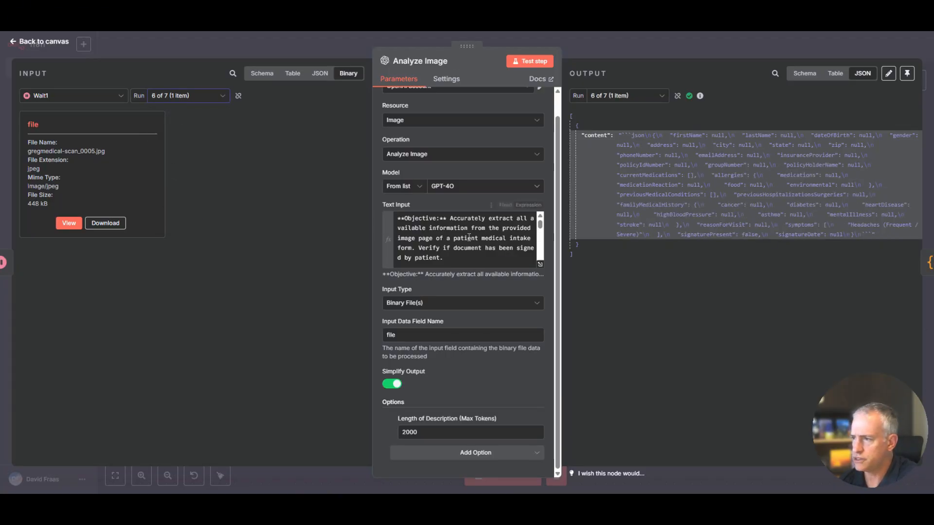
pyautogui.moveTo(677, 234); pyautogui.dragTo(760, 235)
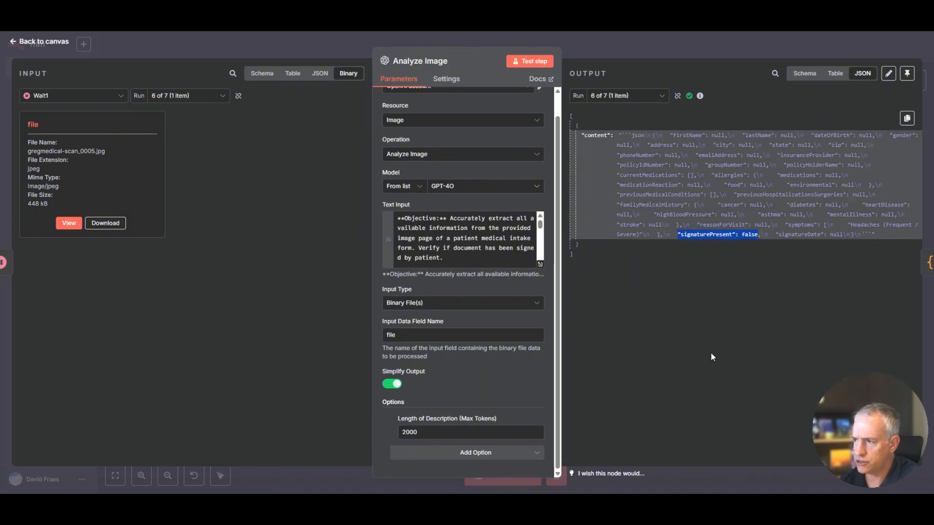
pyautogui.click(711, 352)
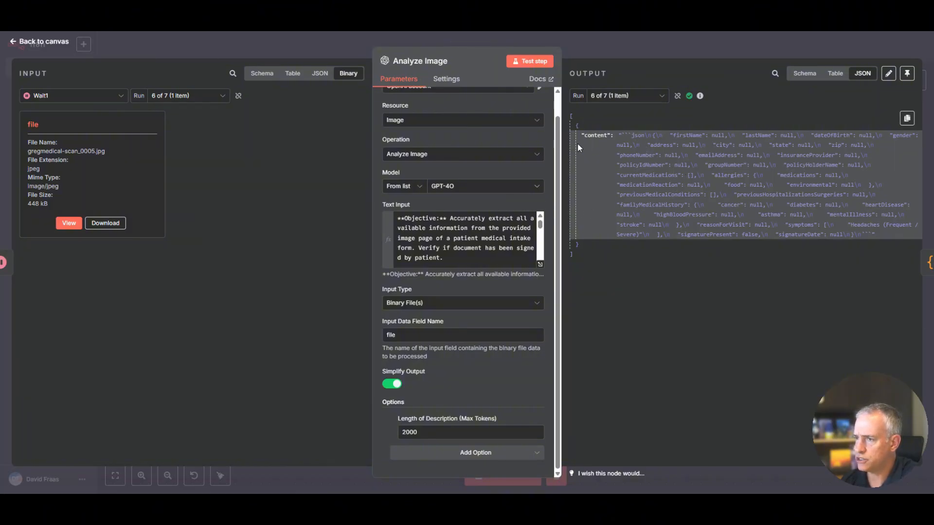
# Expand the Analyze Image text prompt, review its ```json block and schema from start to end, and return to the canvas.
pyautogui.click(539, 266)
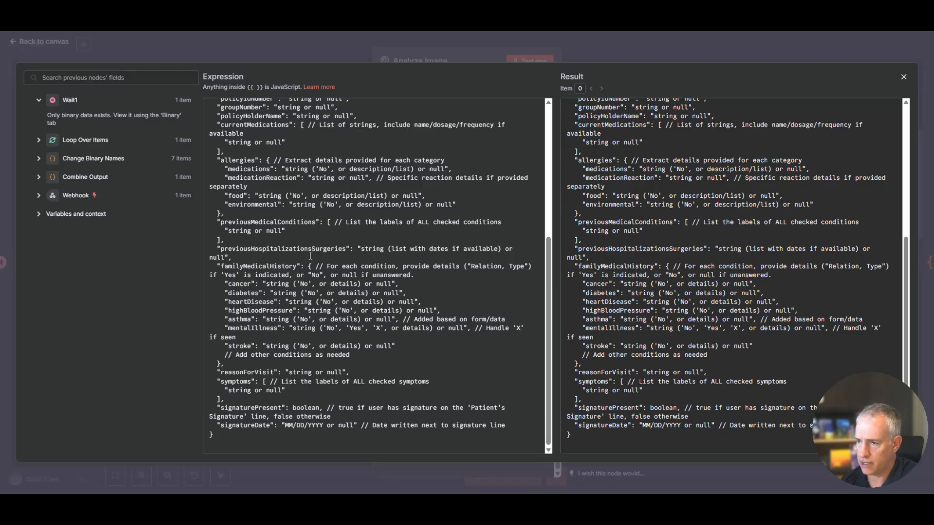
pyautogui.scroll(5, 311, 255)
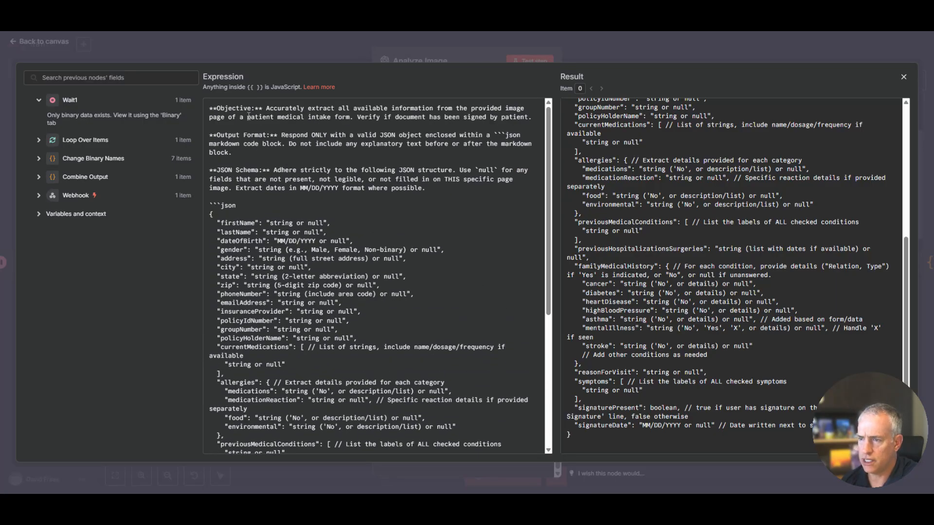
pyautogui.scroll(-1, 209, 148)
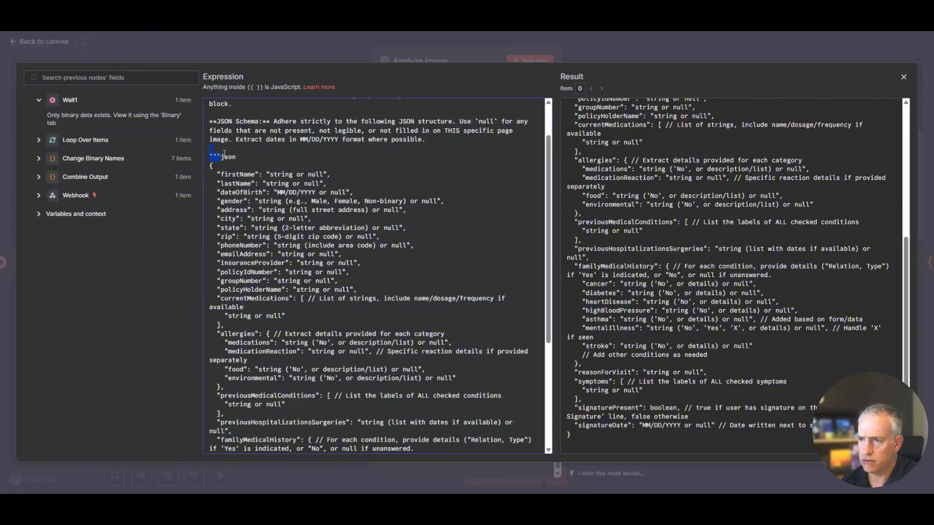
pyautogui.moveTo(249, 151); pyautogui.dragTo(252, 158)
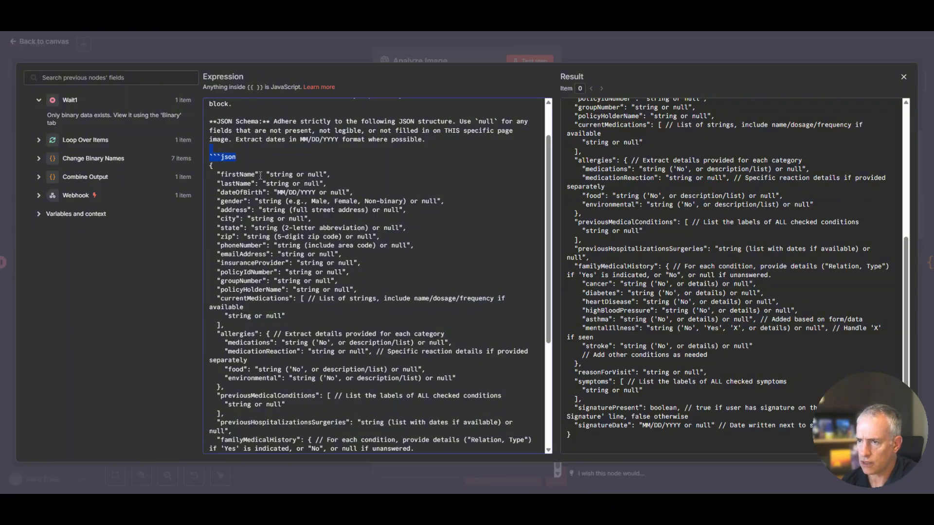
pyautogui.scroll(-4, 260, 175)
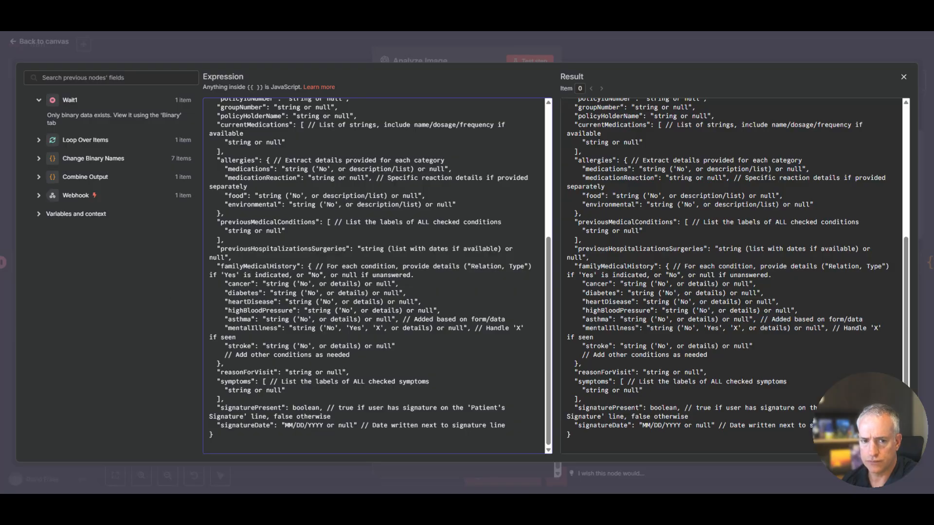
pyautogui.press('Escape')
pyautogui.press('Escape')
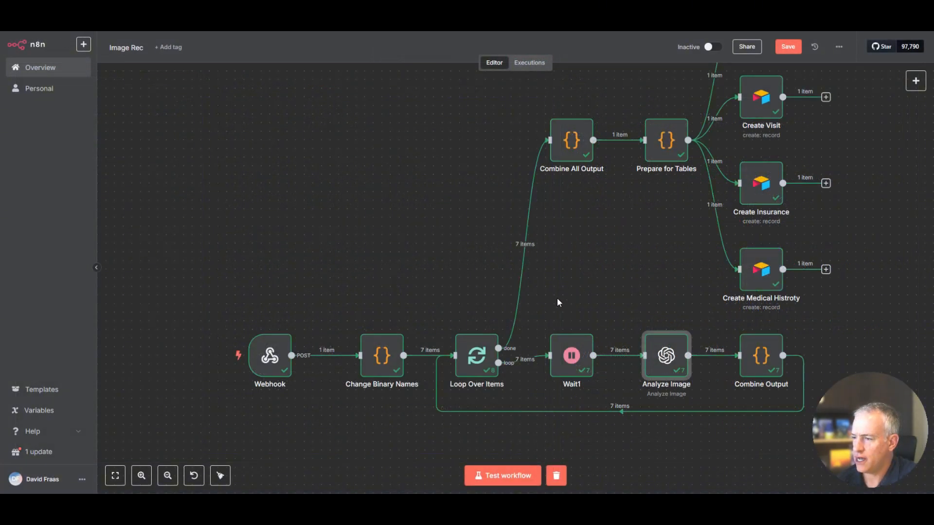
# Open the Combine Output node, check its returned combinedText variable against the JSON output, and return to the canvas.
pyautogui.click(759, 348)
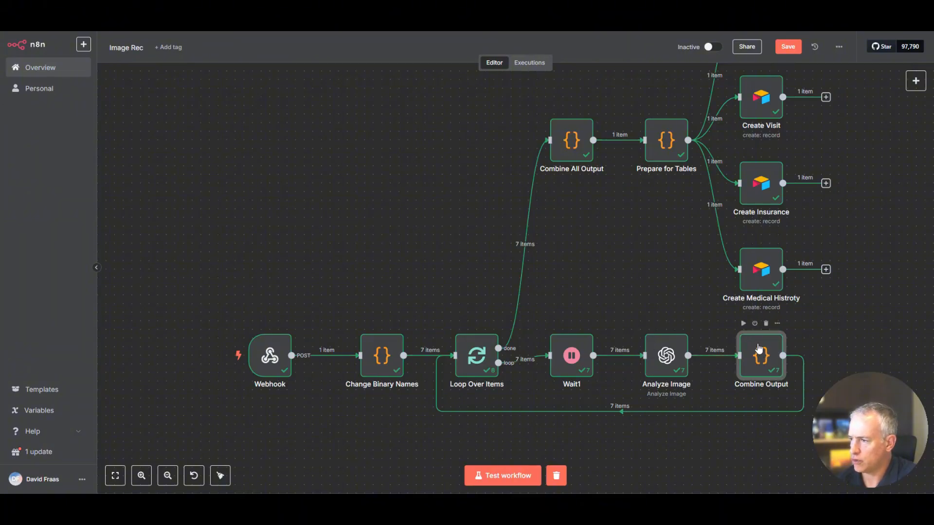
pyautogui.doubleClick(759, 346)
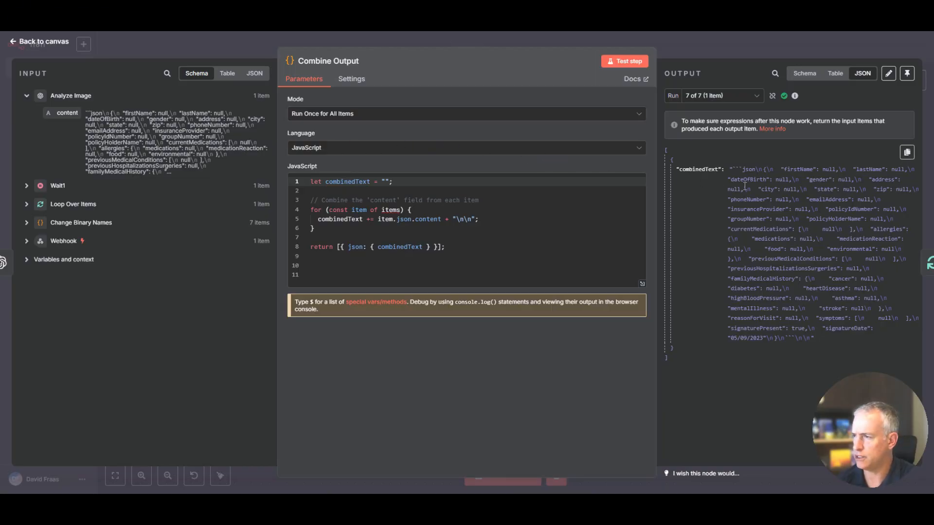
pyautogui.click(680, 171)
pyautogui.click(423, 257)
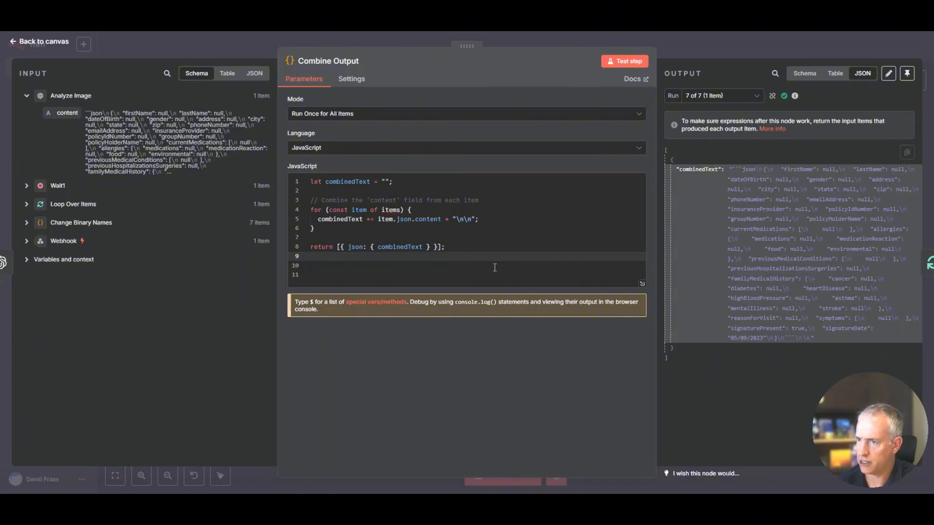
pyautogui.moveTo(380, 248); pyautogui.dragTo(425, 247)
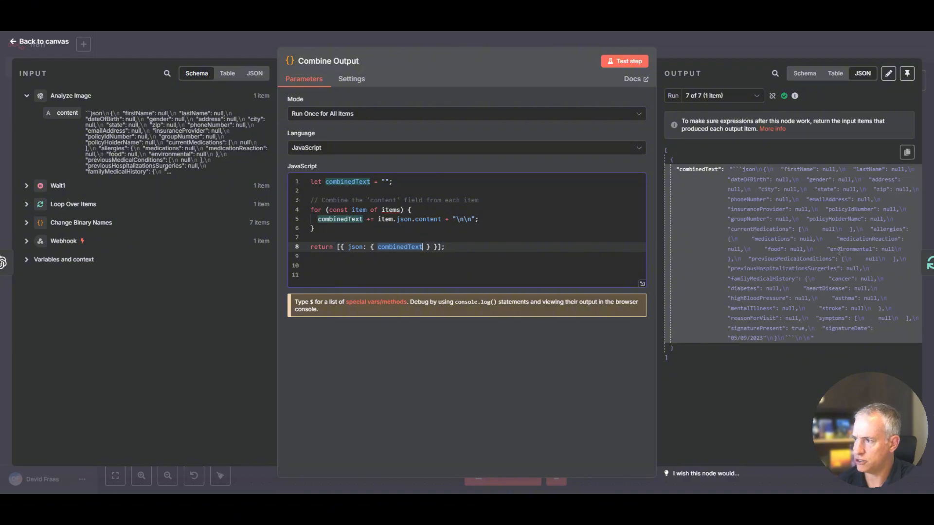
pyautogui.click(50, 46)
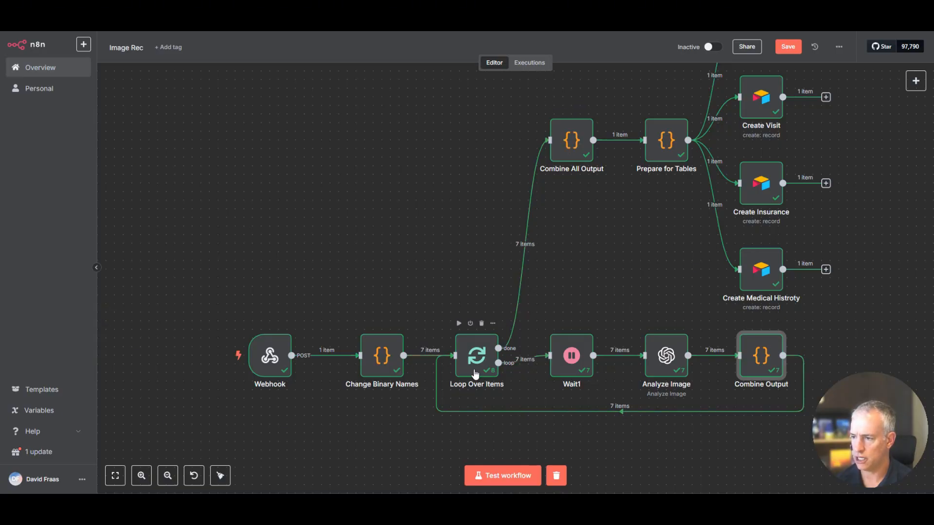
# Open the Combine All Output node's JavaScript in the expanded editor and skim it down to the pageData key loop and back.
pyautogui.doubleClick(573, 152)
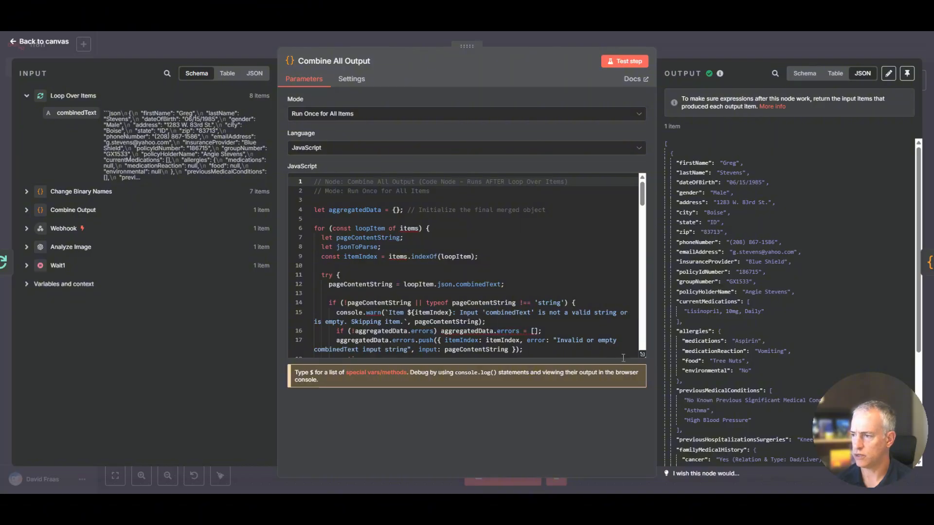
pyautogui.click(642, 355)
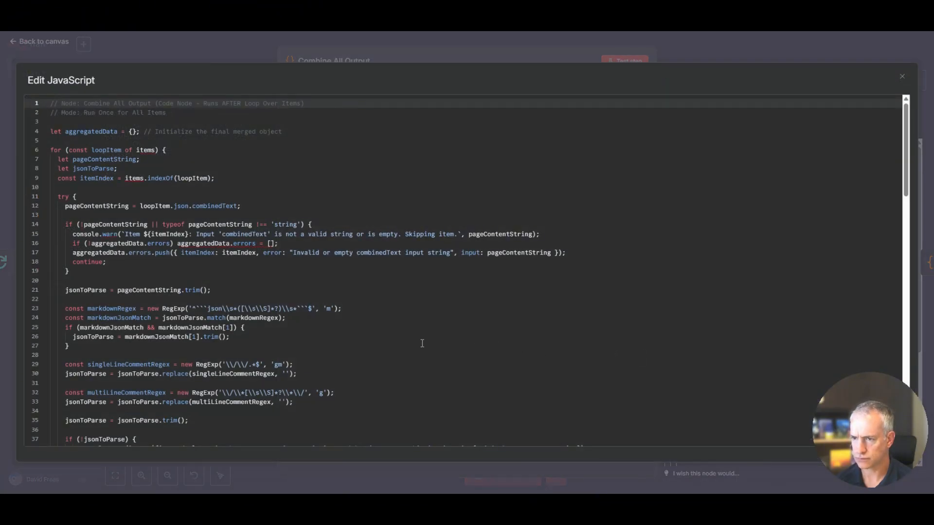
pyautogui.scroll(-1, 174, 284)
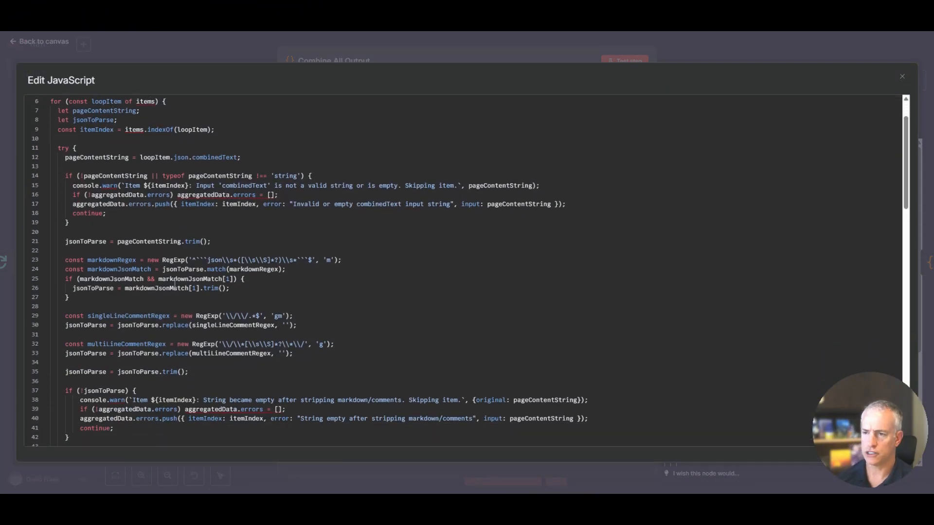
pyautogui.scroll(-7, 208, 282)
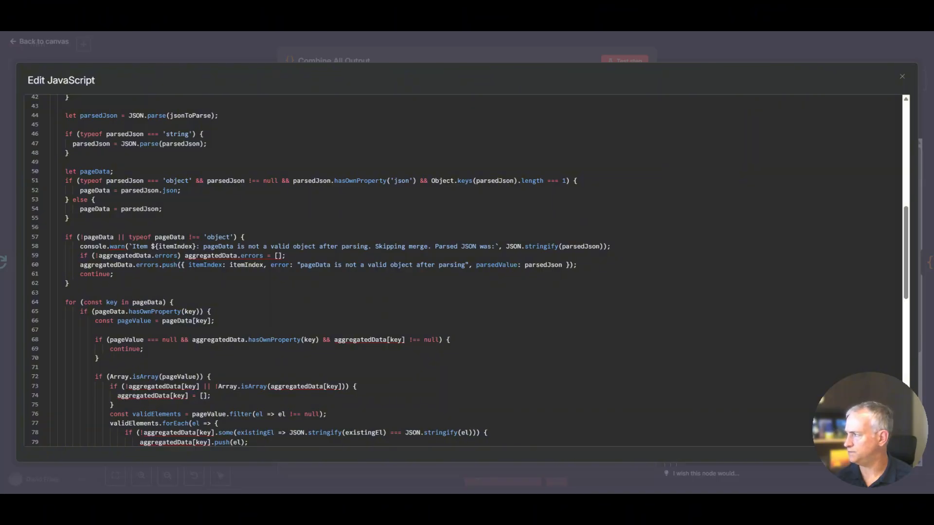
pyautogui.scroll(8, 412, 278)
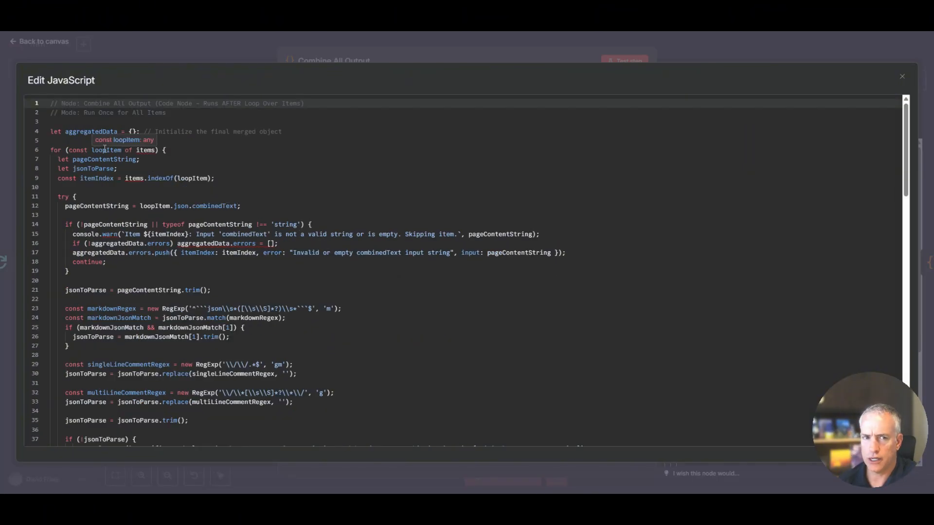
# Read how the Combine All Output code validates combinedText, strips markdown and comments, and parses the JSON.
pyautogui.scroll(-1, 200, 177)
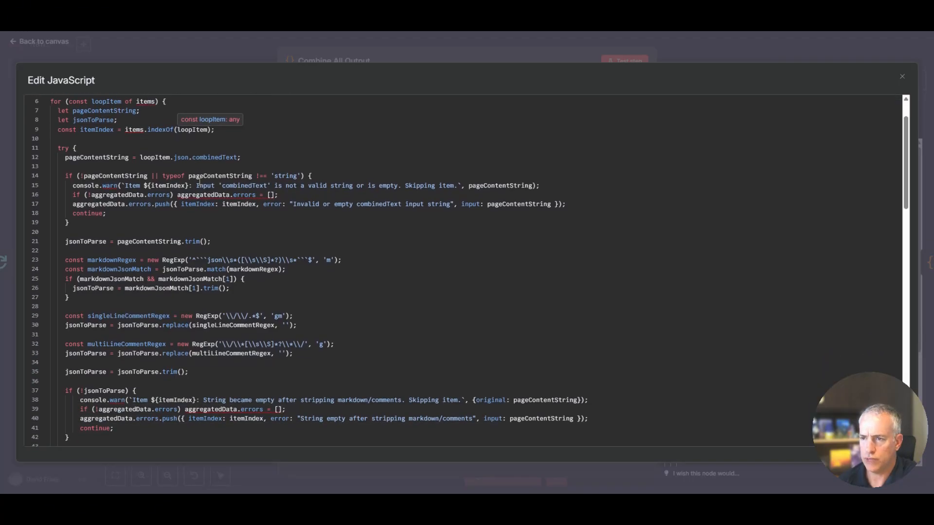
pyautogui.scroll(1, 200, 182)
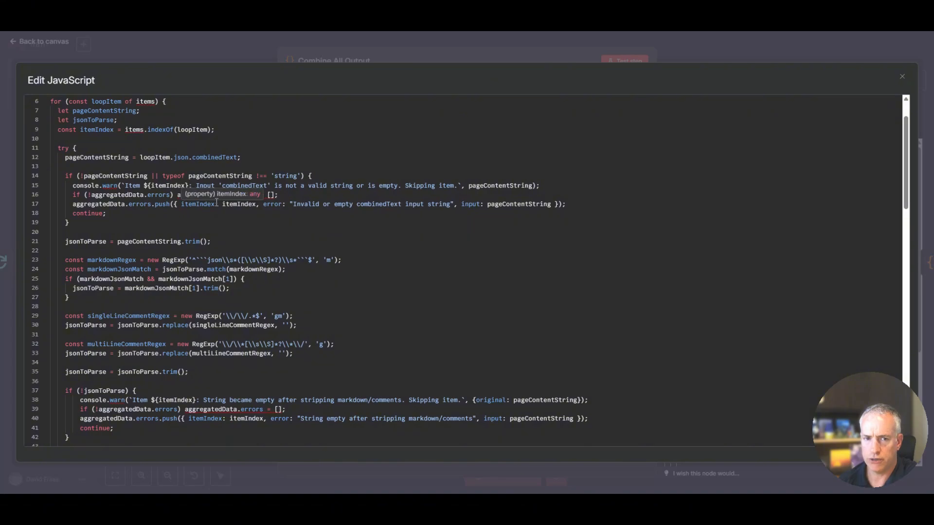
pyautogui.scroll(-1, 217, 203)
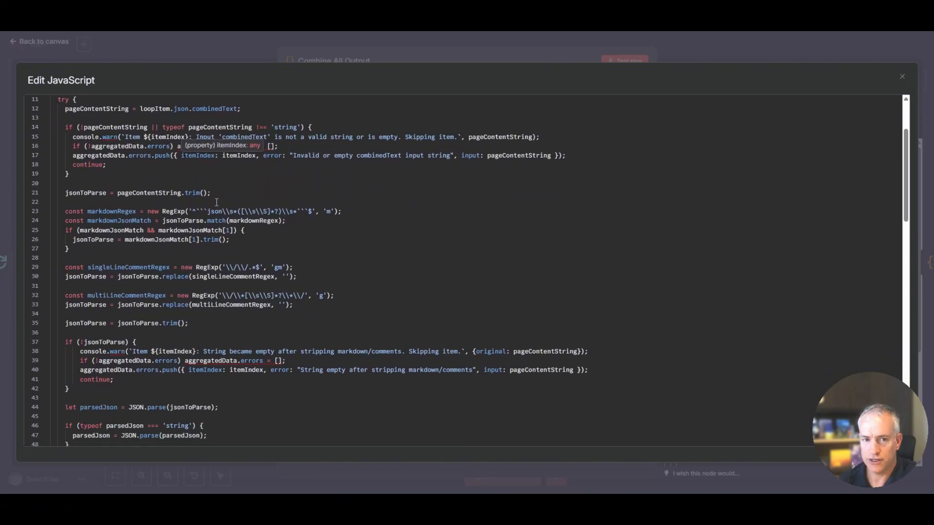
pyautogui.scroll(-1, 248, 212)
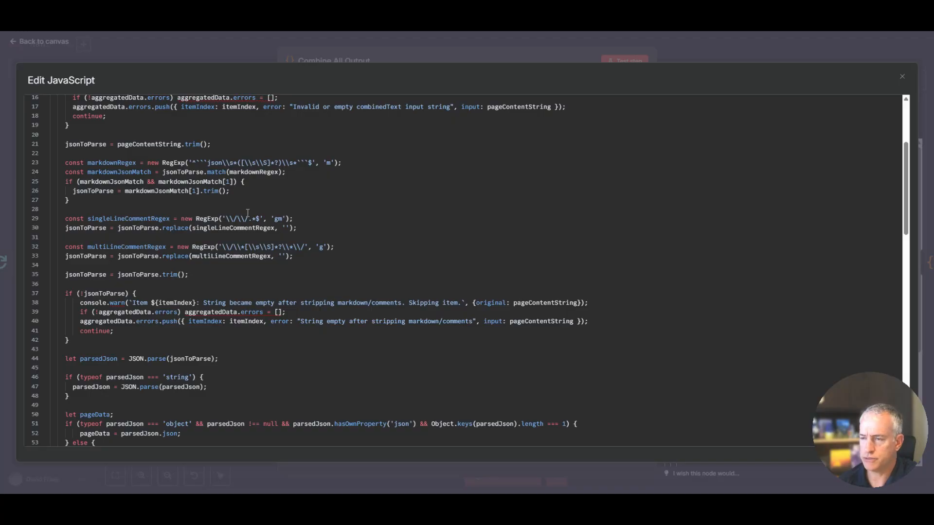
pyautogui.scroll(-1, 247, 213)
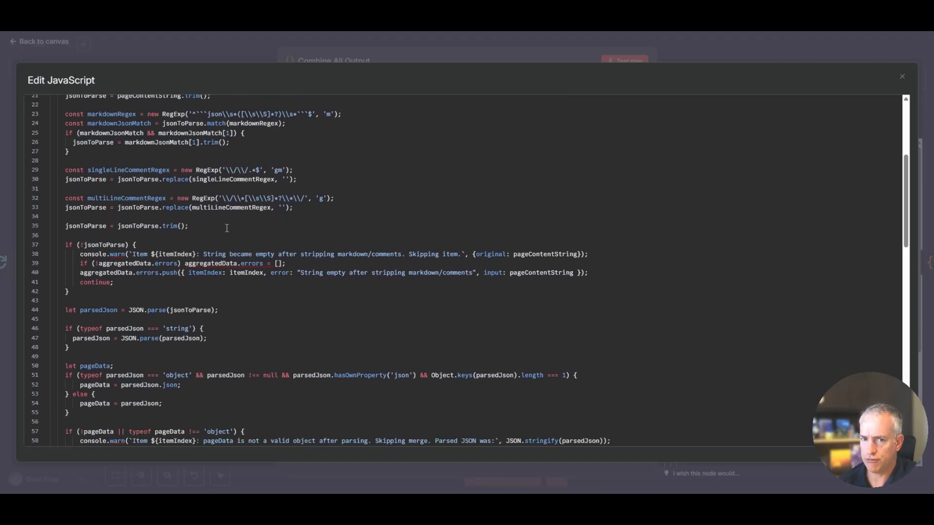
pyautogui.scroll(-1, 242, 202)
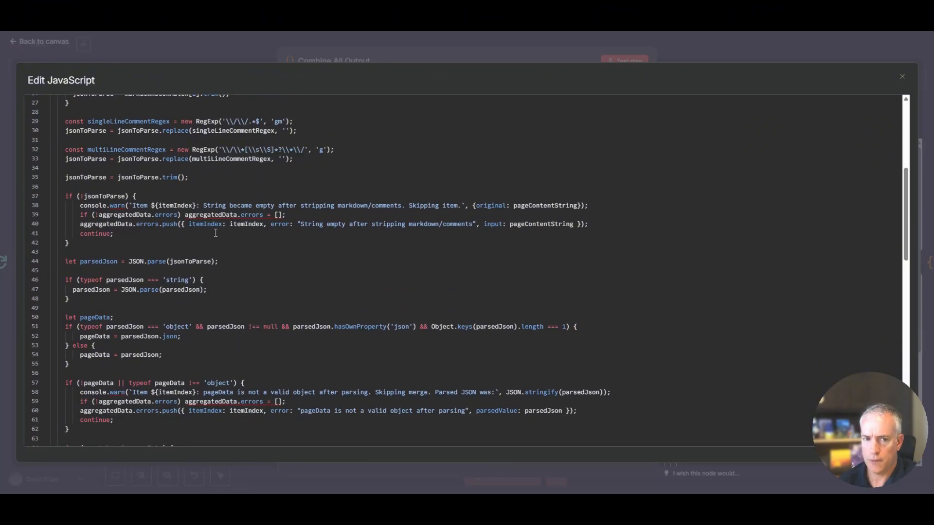
pyautogui.scroll(-1, 215, 233)
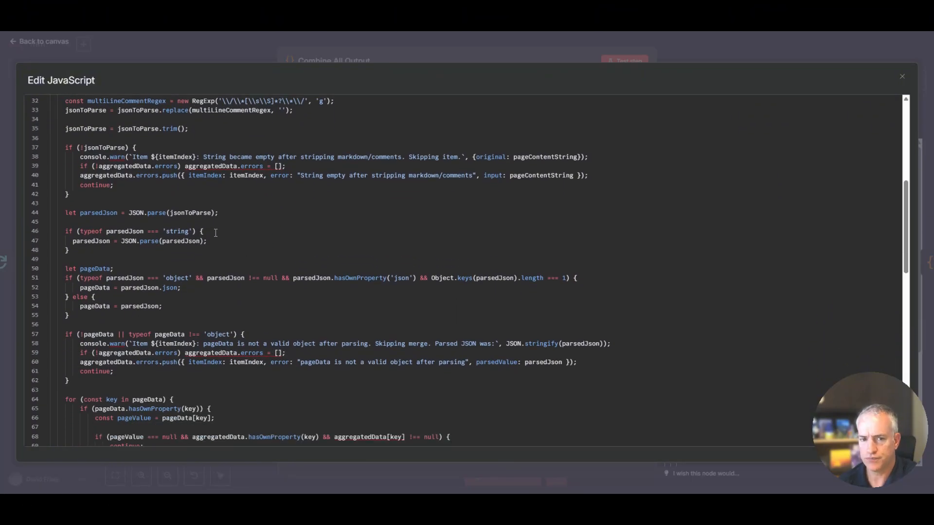
# Read the code's key merging, signaturePresent handling and catch block through the aggregatedData return, and close the Combine All Output node.
pyautogui.scroll(-6, 216, 233)
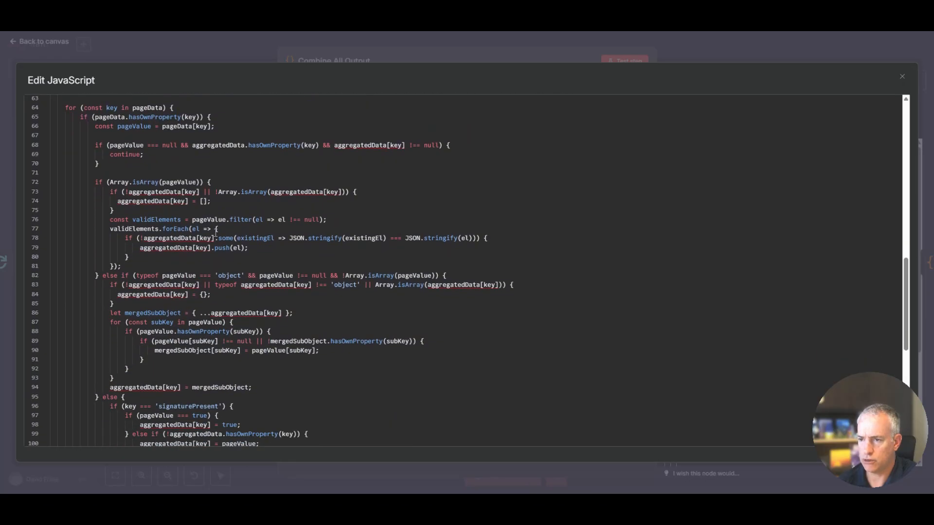
pyautogui.scroll(-4, 216, 233)
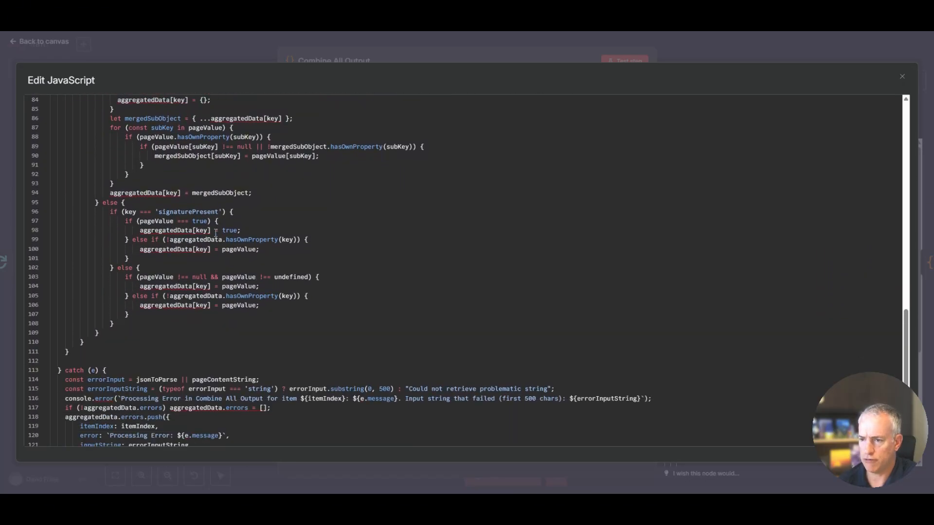
pyautogui.scroll(-3, 215, 233)
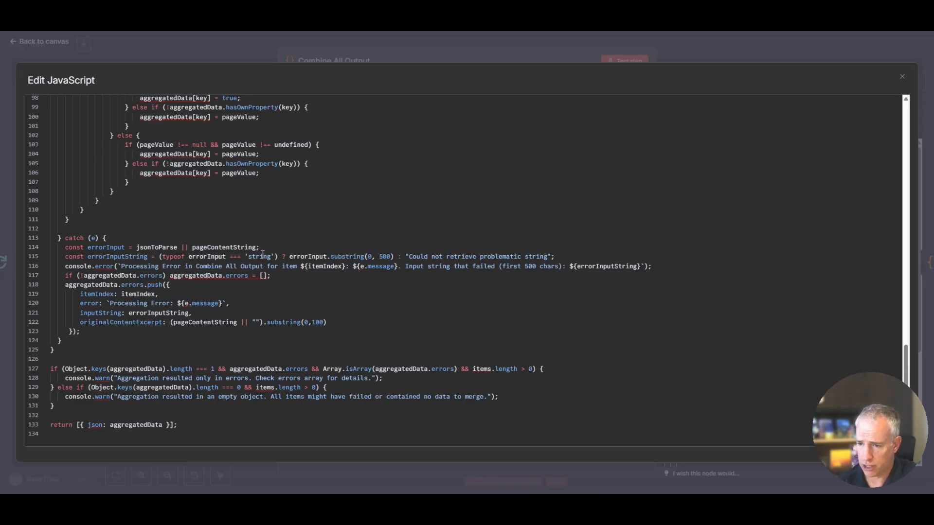
pyautogui.moveTo(64, 247); pyautogui.dragTo(316, 304)
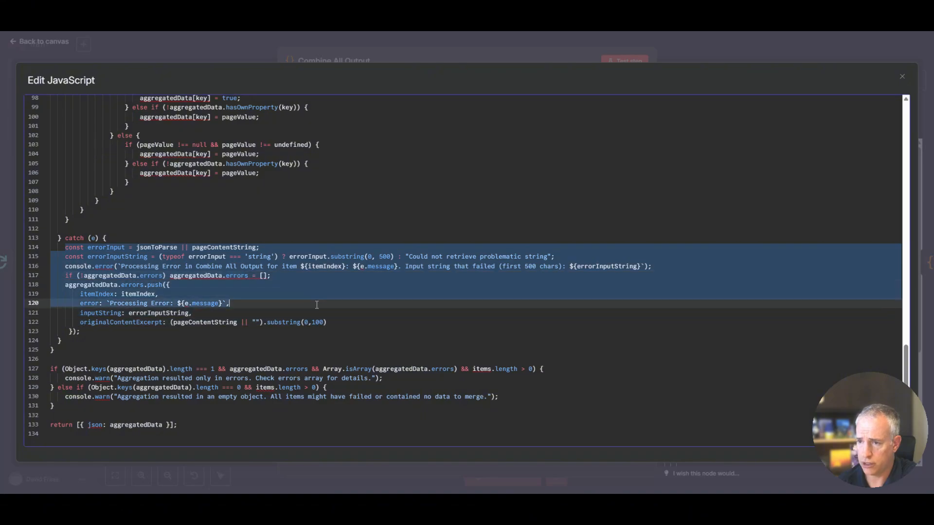
pyautogui.click(264, 349)
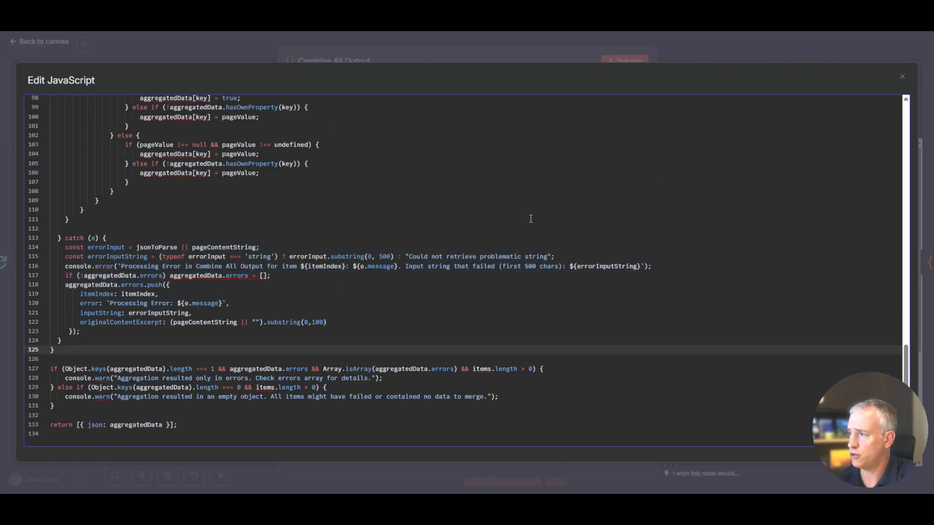
pyautogui.press('Escape')
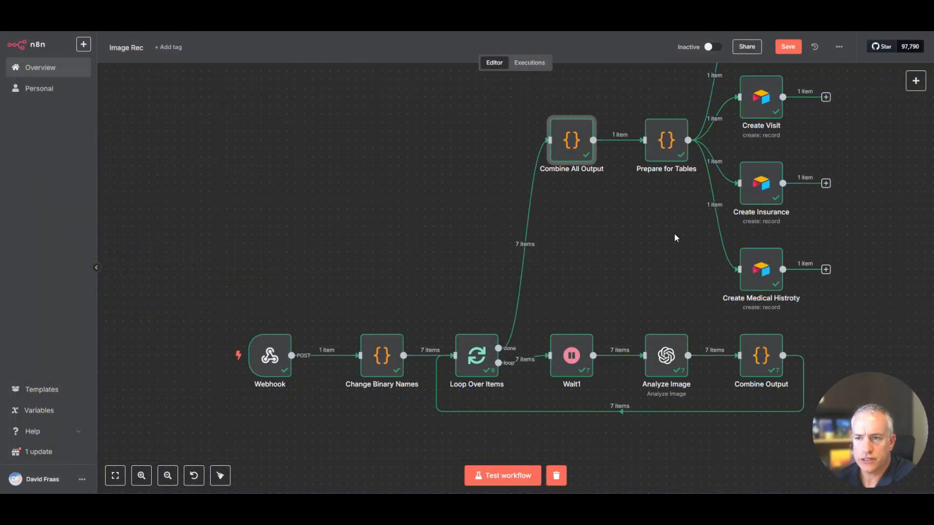
# Open the Prepare for Tables node, look over its input fields from Combine All Output, and expand its JavaScript editor.
pyautogui.moveTo(583, 152)
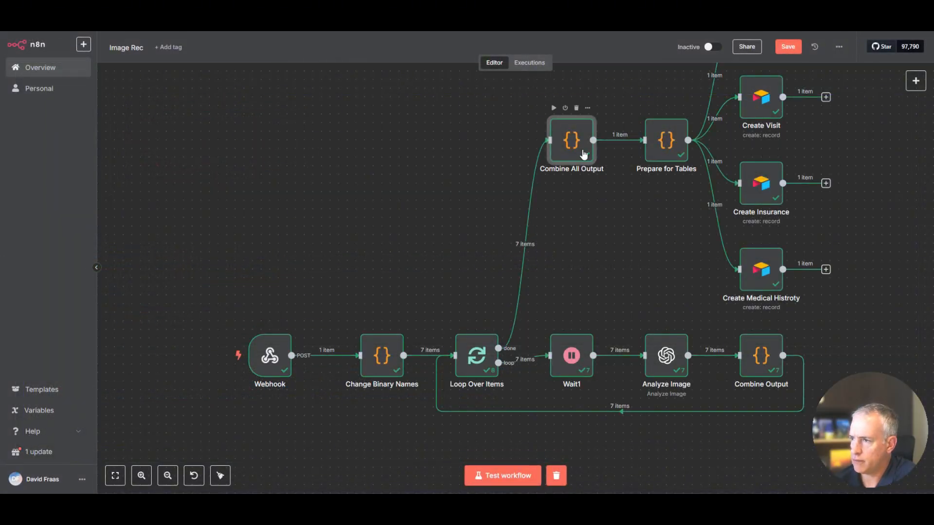
pyautogui.doubleClick(679, 141)
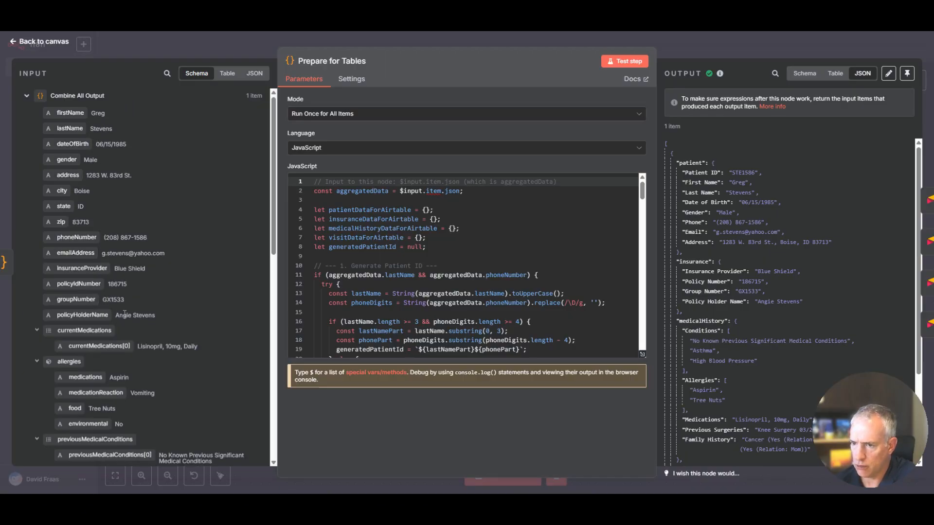
pyautogui.scroll(-2, 137, 320)
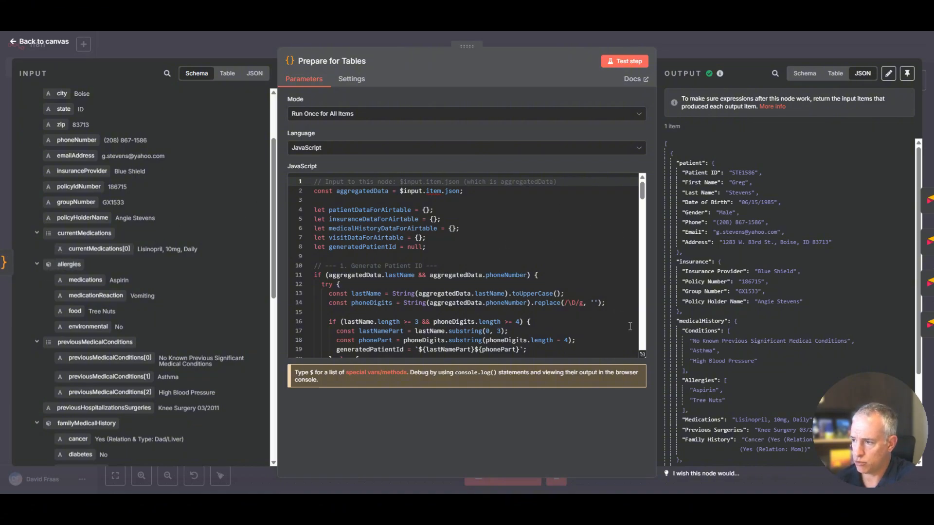
pyautogui.click(642, 354)
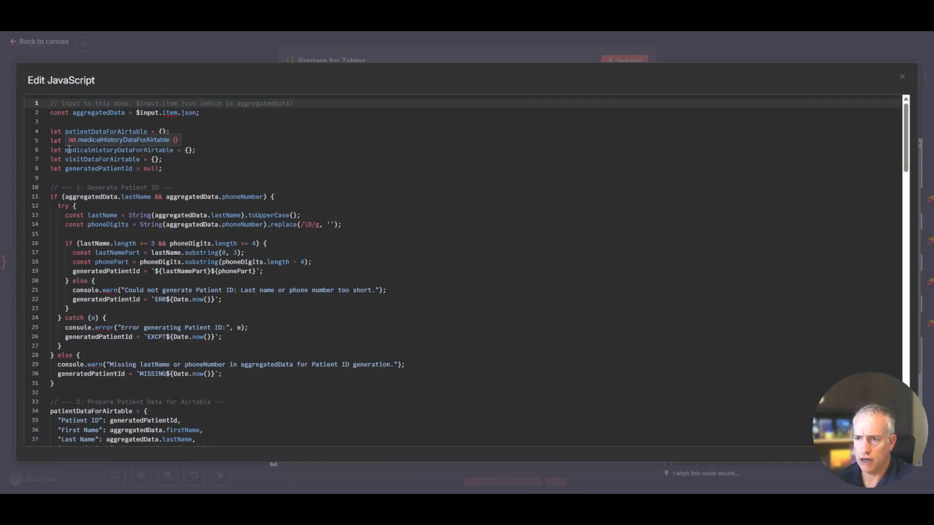
# Read how the Prepare for Tables code generates the Patient ID and maps the patient data for Airtable.
pyautogui.scroll(-3, 99, 141)
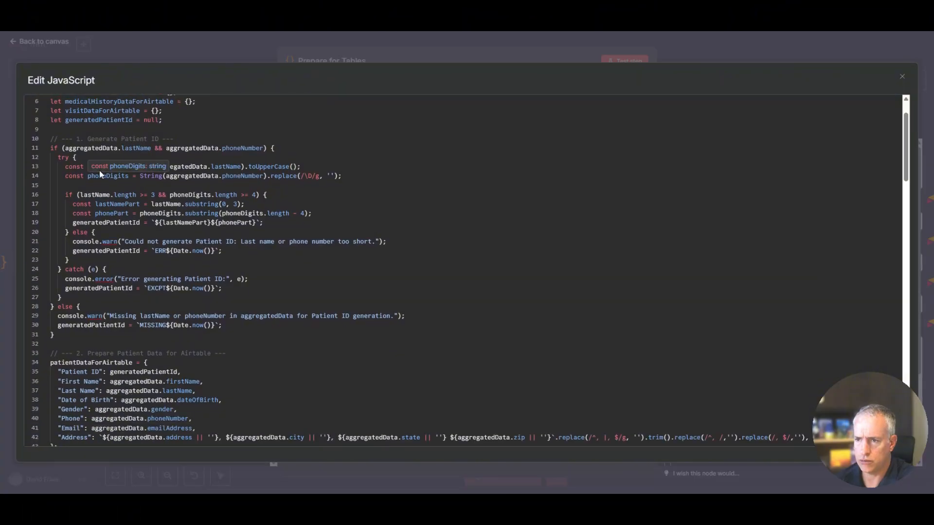
pyautogui.scroll(-3, 121, 190)
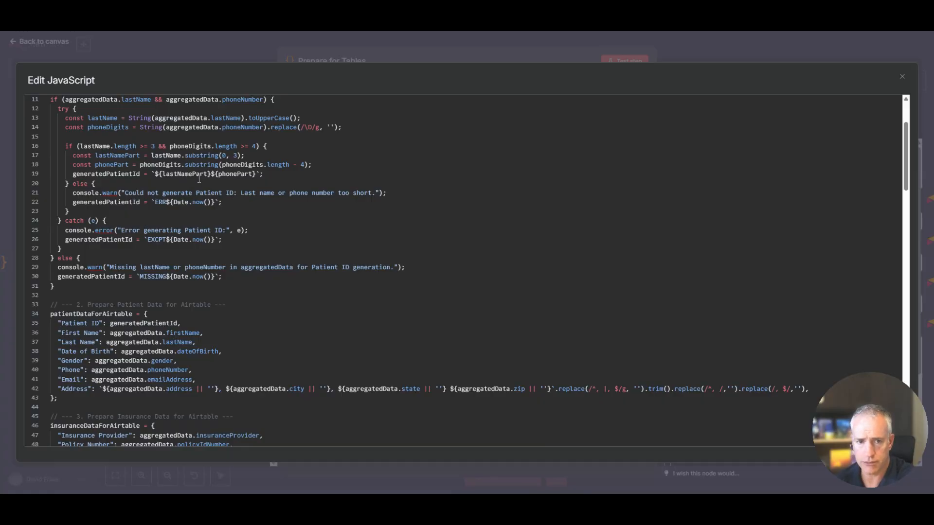
pyautogui.scroll(-3, 199, 179)
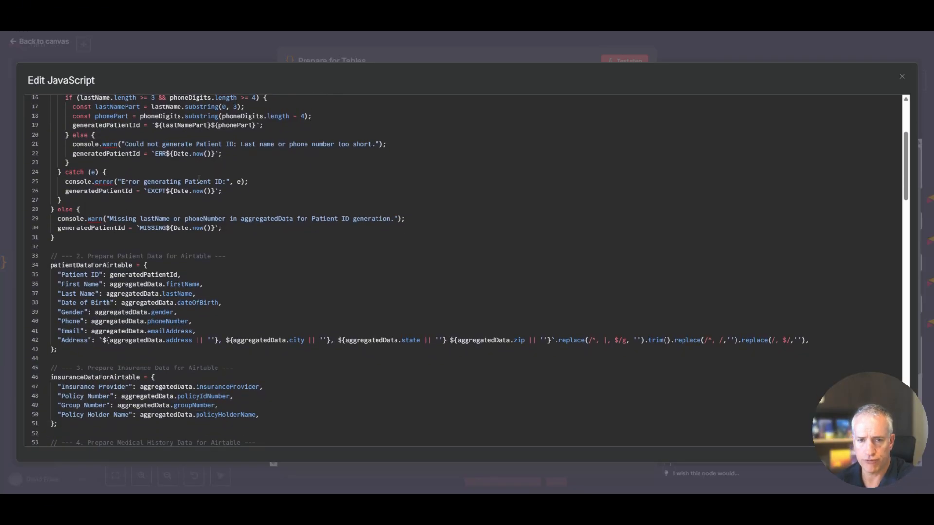
pyautogui.scroll(-3, 199, 180)
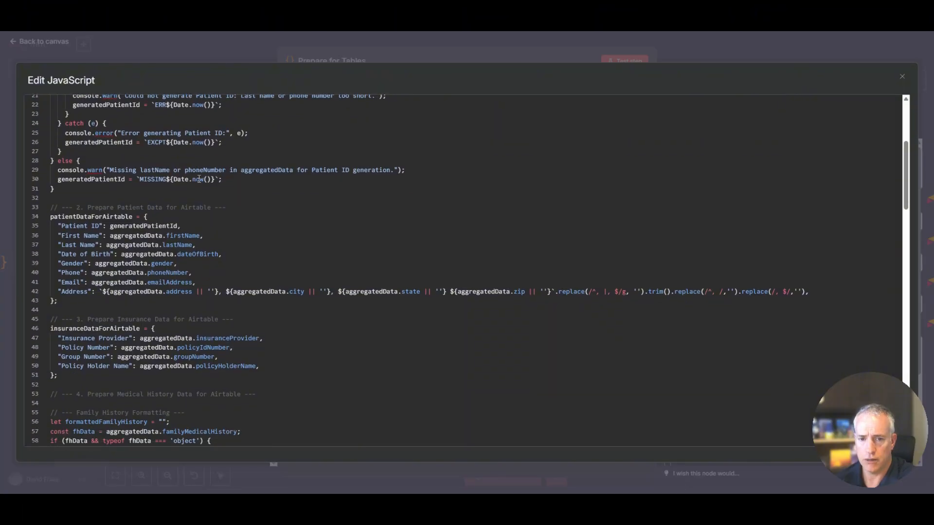
pyautogui.scroll(-3, 166, 216)
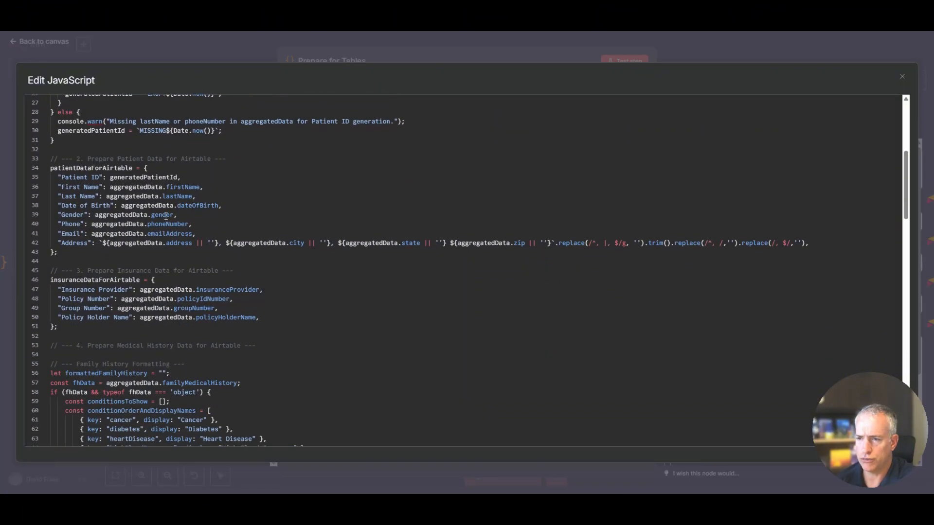
# Read the code's insurance, family history, allergies and visit sections through the final return of all prepared data packets.
pyautogui.scroll(-9, 106, 237)
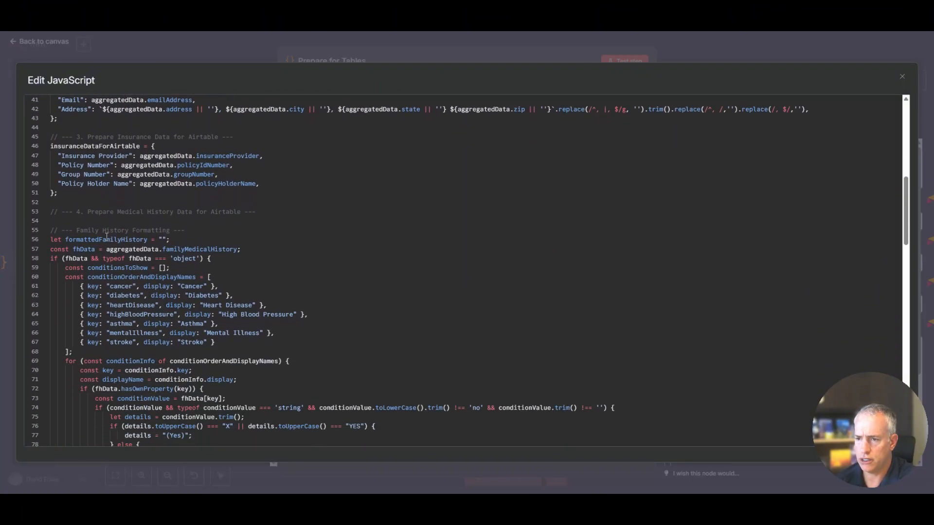
pyautogui.scroll(-3, 106, 237)
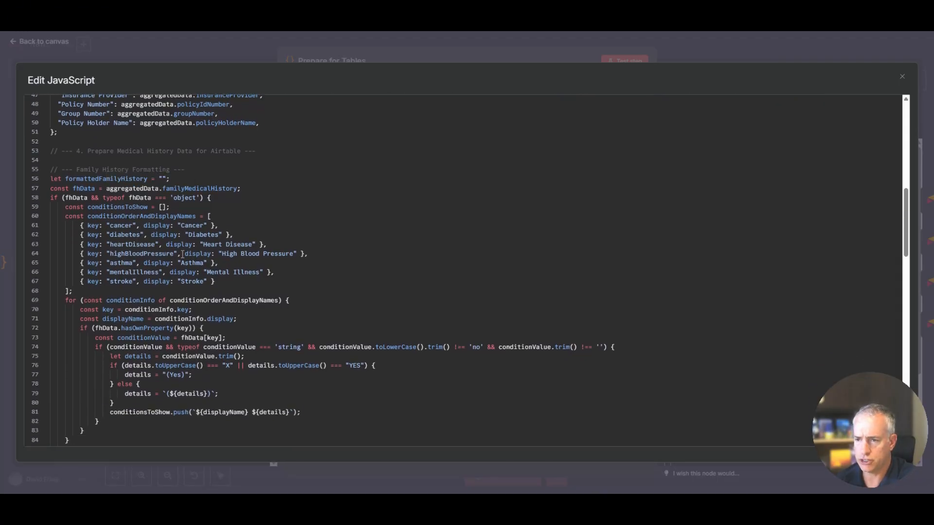
pyautogui.scroll(-5, 216, 251)
pyautogui.scroll(-10, 216, 251)
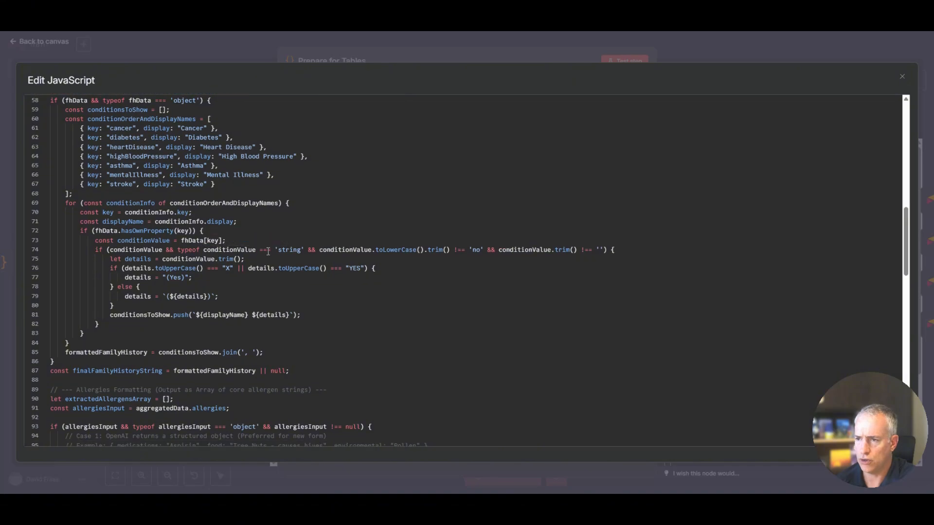
pyautogui.scroll(-11, 268, 252)
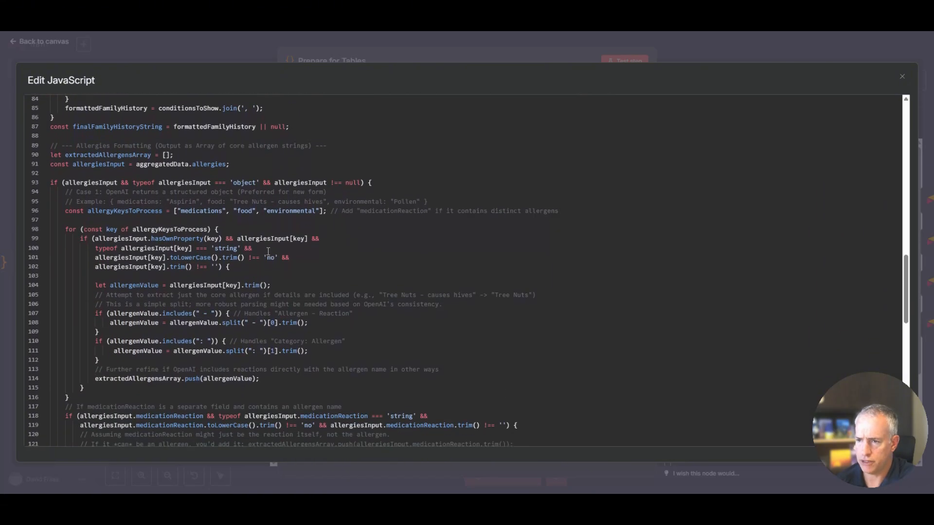
pyautogui.scroll(-4, 234, 244)
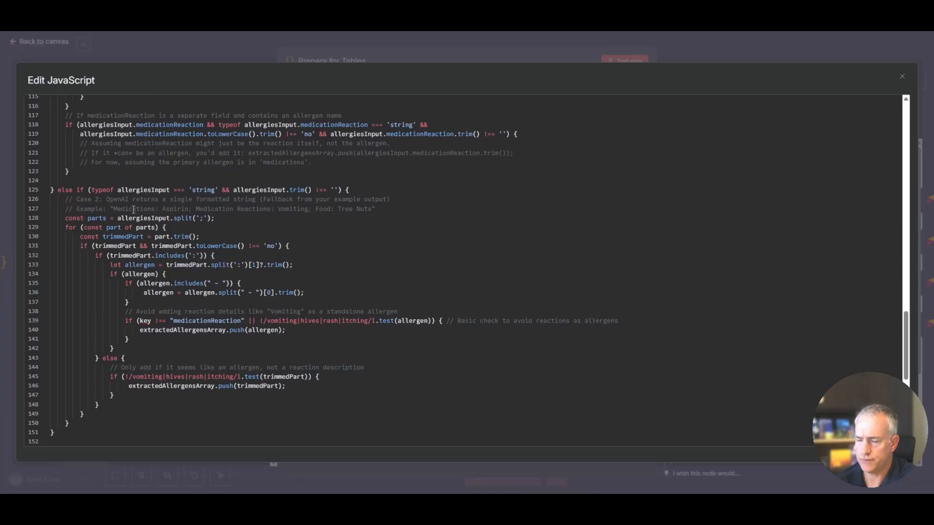
pyautogui.scroll(-10, 134, 209)
pyautogui.scroll(-3, 133, 210)
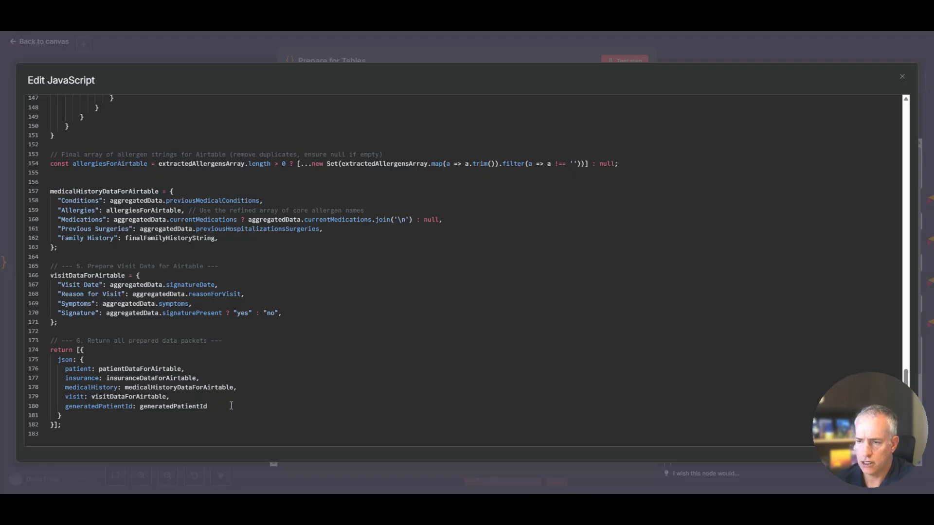
# Skim the Prepare for Tables code back up to the insurance section and close the expanded editor.
pyautogui.scroll(4, 229, 405)
pyautogui.scroll(3, 231, 405)
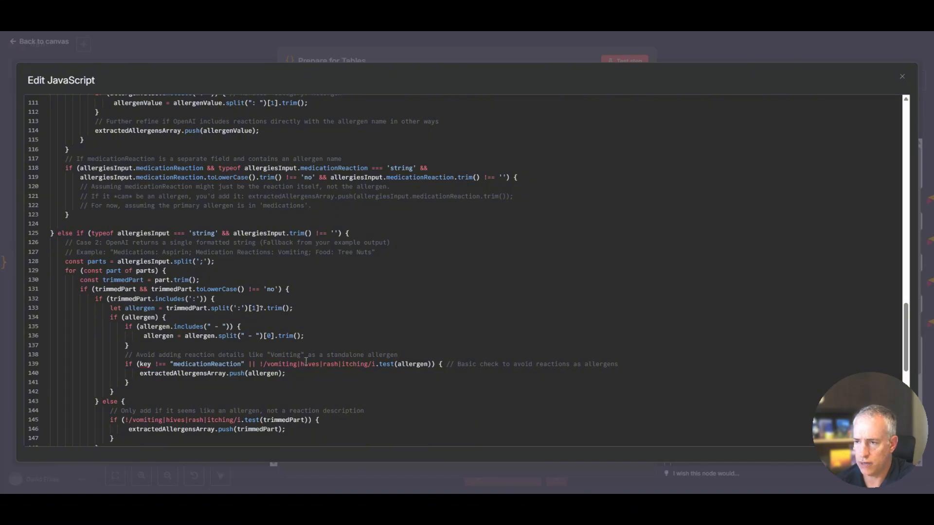
pyautogui.scroll(11, 305, 363)
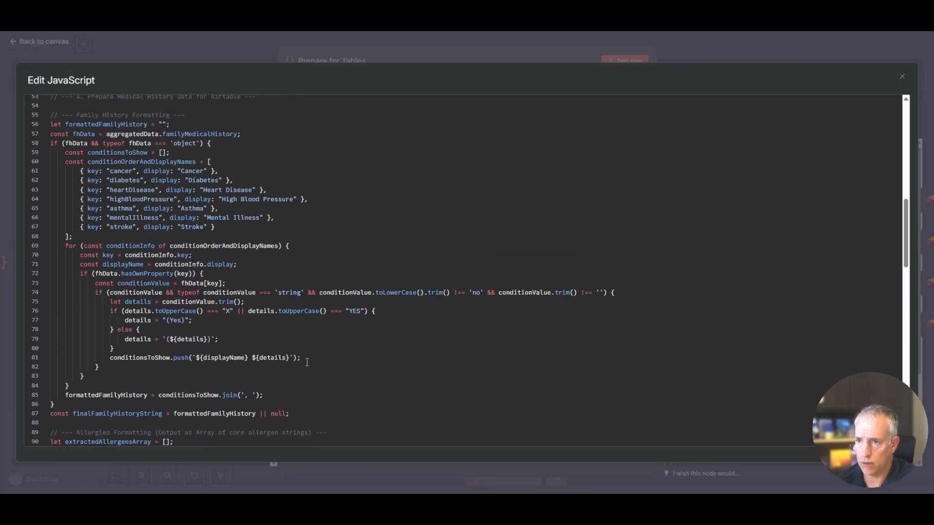
pyautogui.scroll(5, 307, 362)
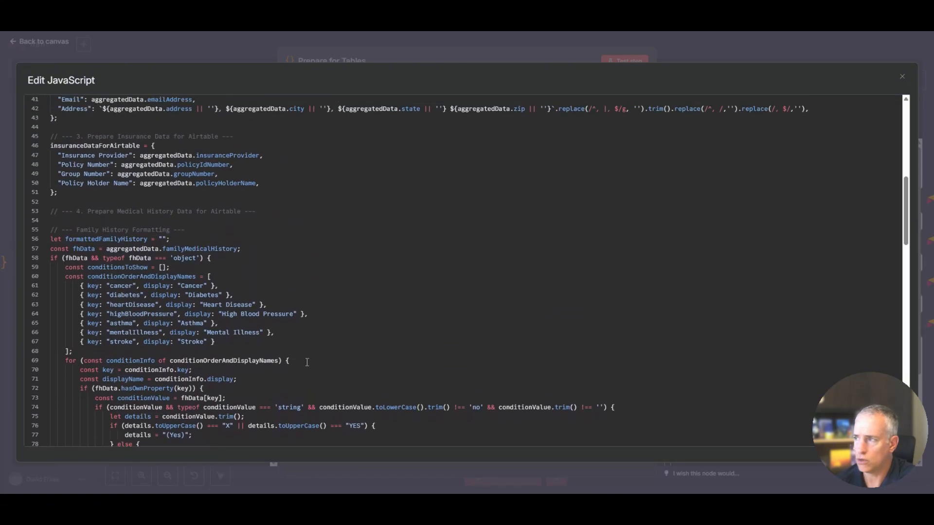
pyautogui.click(903, 80)
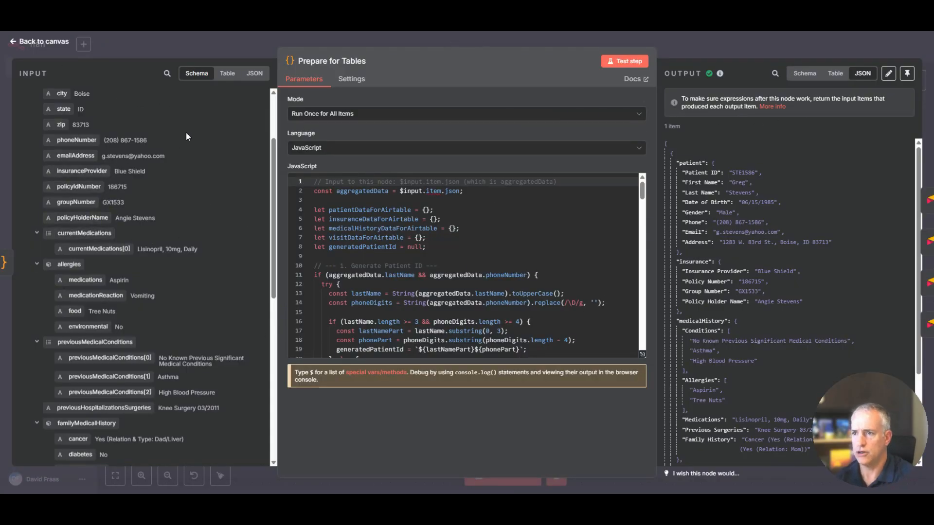
# Show the Prepare for Tables input as JSON and compare the output's Patient ID field with the Generate Patient ID code.
pyautogui.click(255, 74)
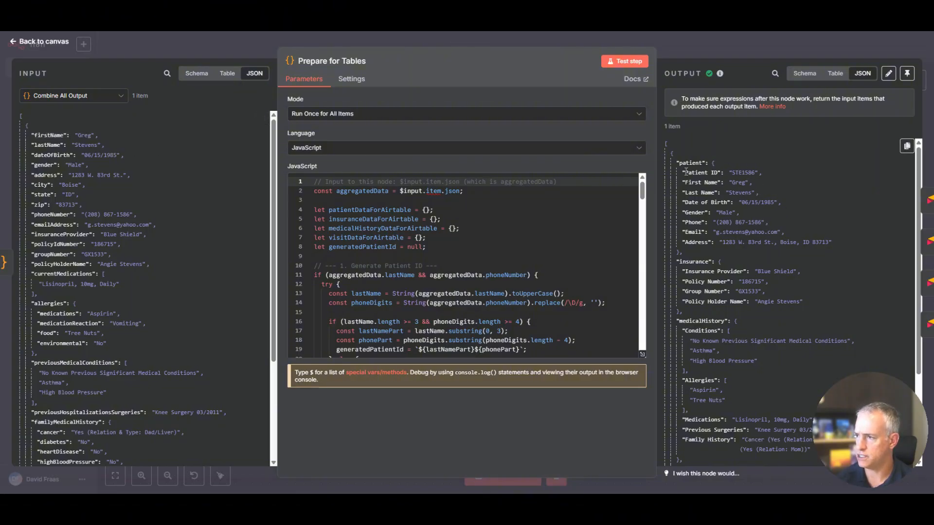
pyautogui.moveTo(686, 173); pyautogui.dragTo(713, 173)
pyautogui.scroll(-2, 451, 256)
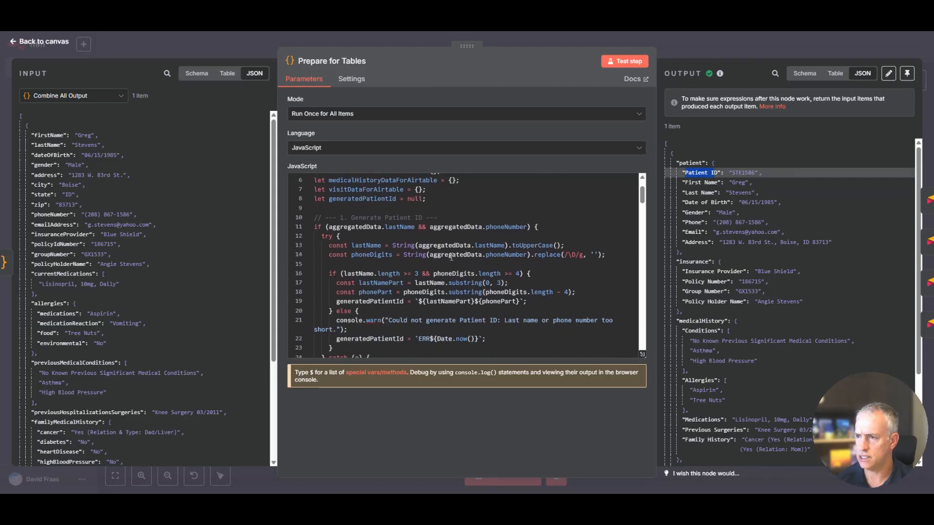
pyautogui.scroll(2, 451, 257)
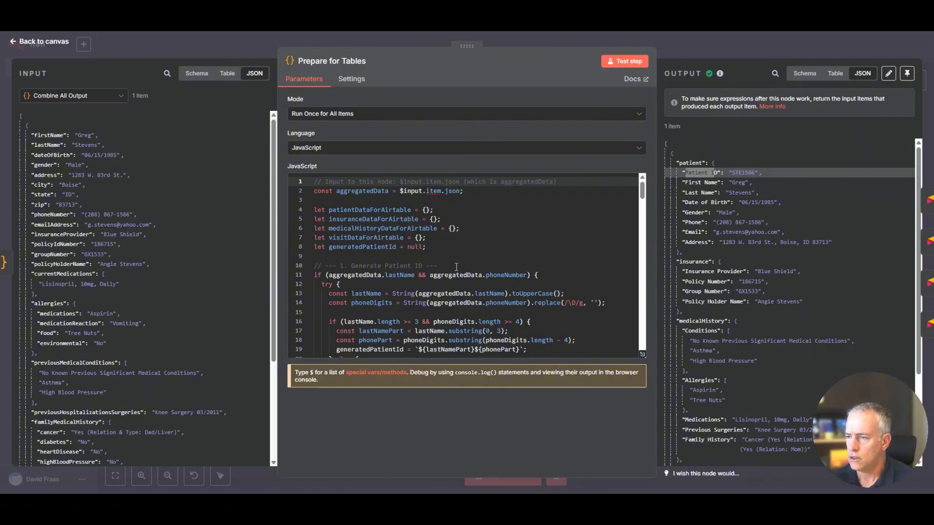
pyautogui.scroll(-2, 436, 251)
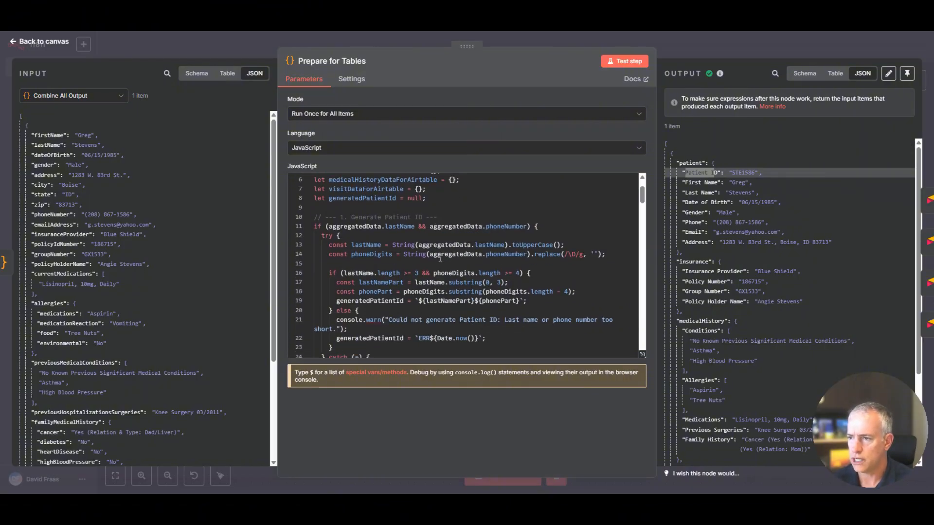
pyautogui.scroll(2, 388, 256)
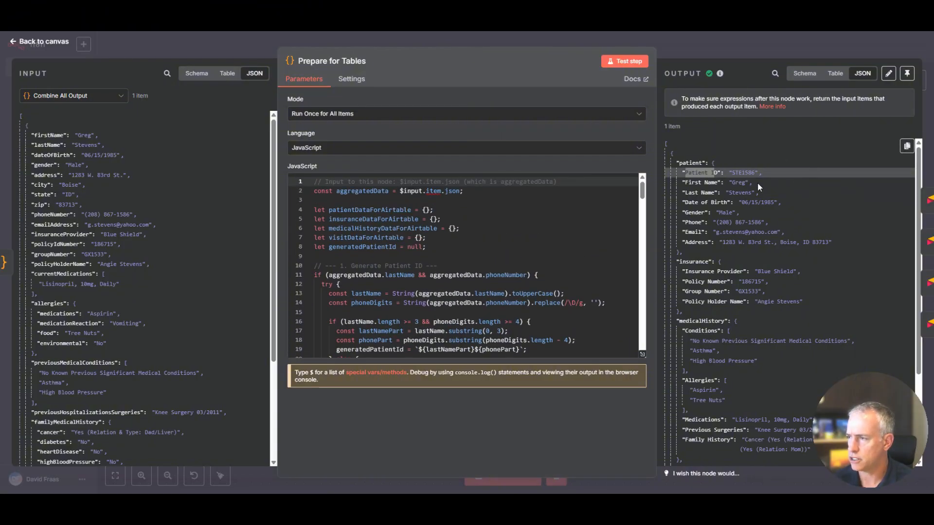
# Check the letter part of the output Patient ID against the lastName and phoneNumber substring code, and read its fallback branches.
pyautogui.moveTo(733, 173); pyautogui.dragTo(743, 173)
pyautogui.scroll(-2, 421, 269)
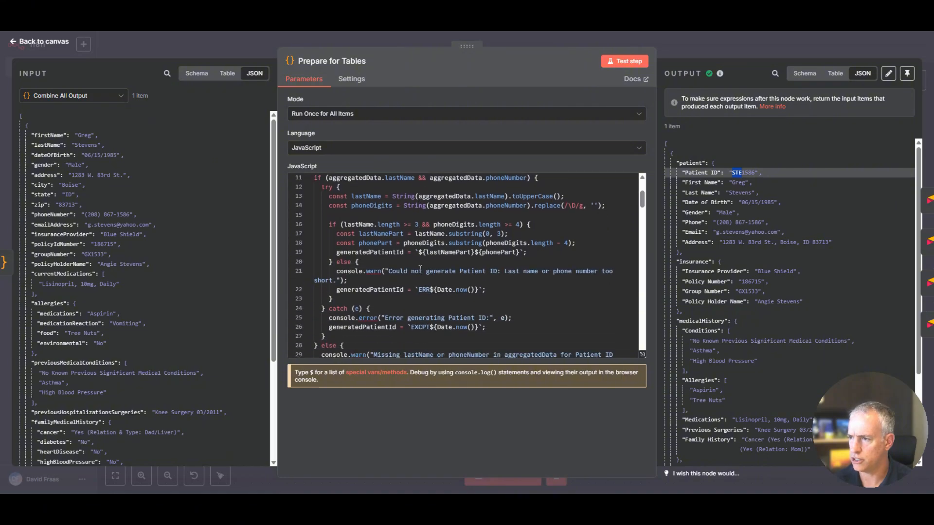
pyautogui.scroll(2, 513, 226)
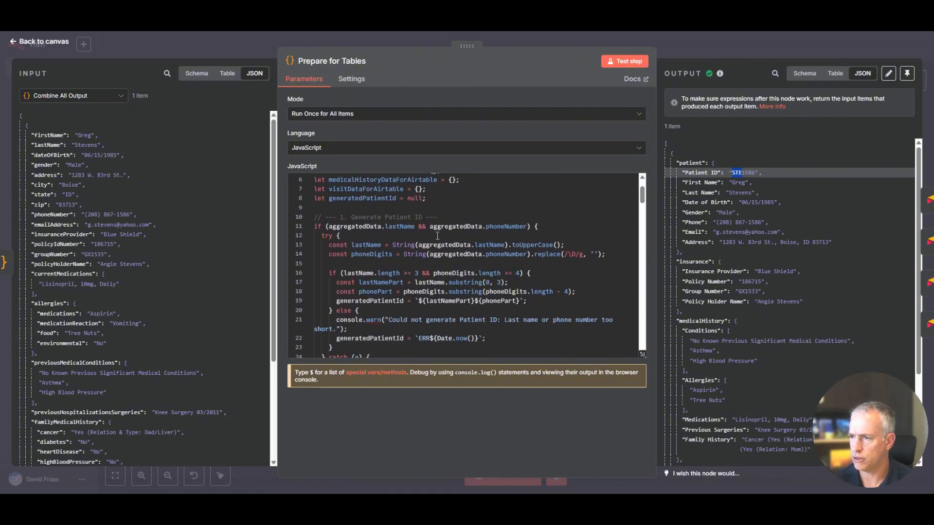
pyautogui.scroll(-2, 405, 217)
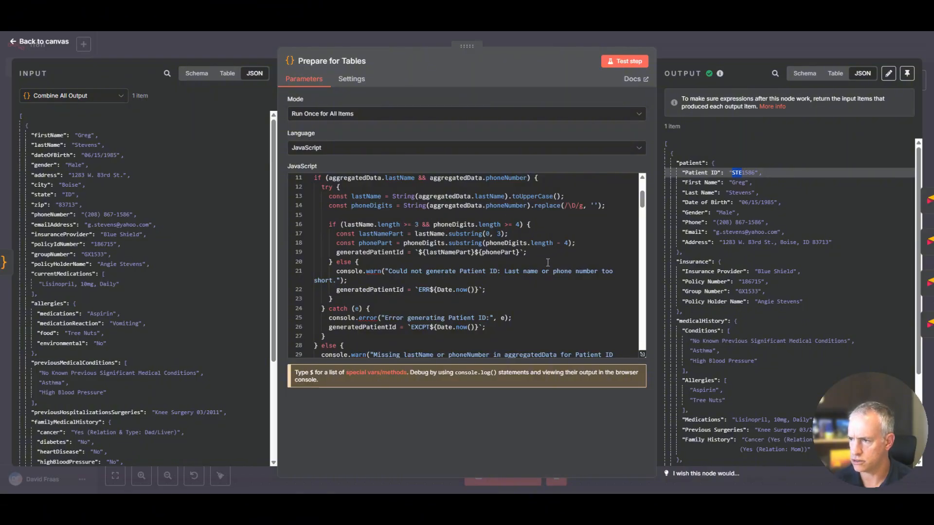
pyautogui.scroll(-1, 500, 285)
pyautogui.scroll(-2, 489, 272)
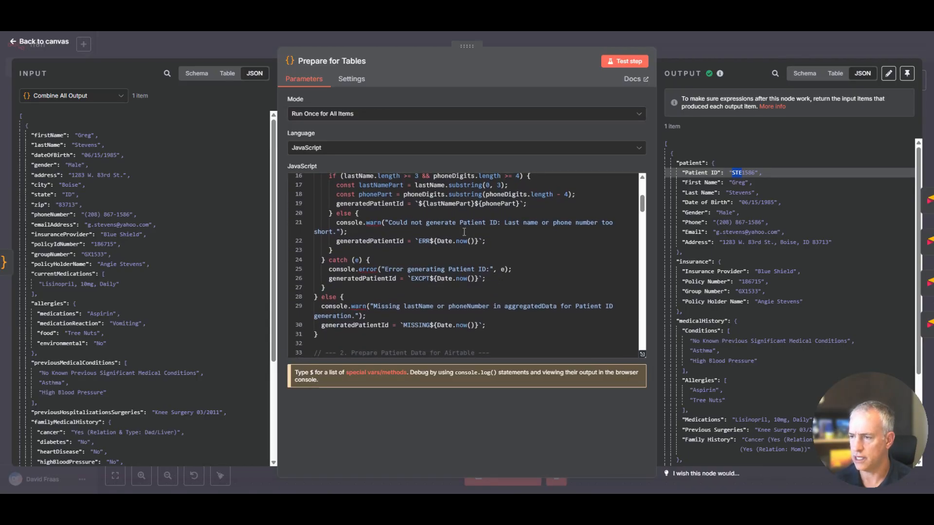
# Compare the output's patient, insurance, medicalHistory and visit groups with the input JSON, and return to the canvas at the Airtable nodes.
pyautogui.scroll(-5, 741, 196)
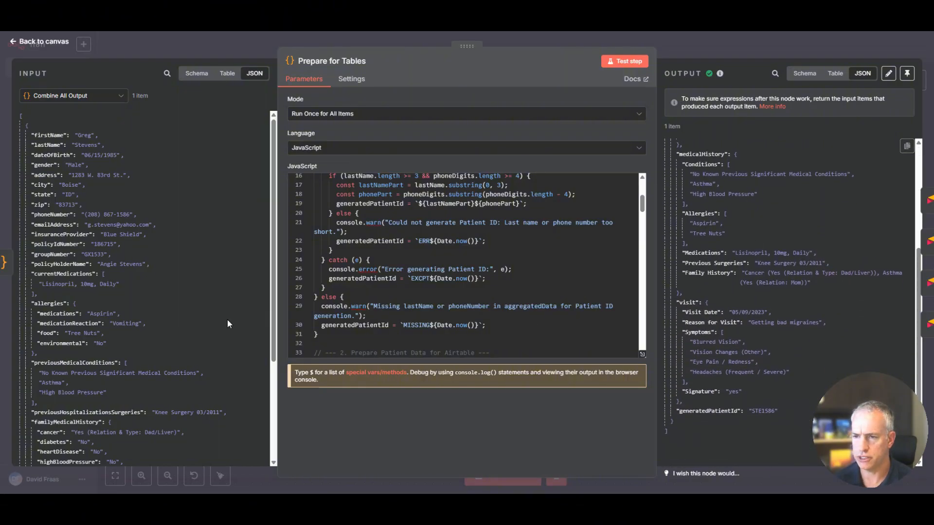
pyautogui.scroll(-5, 144, 319)
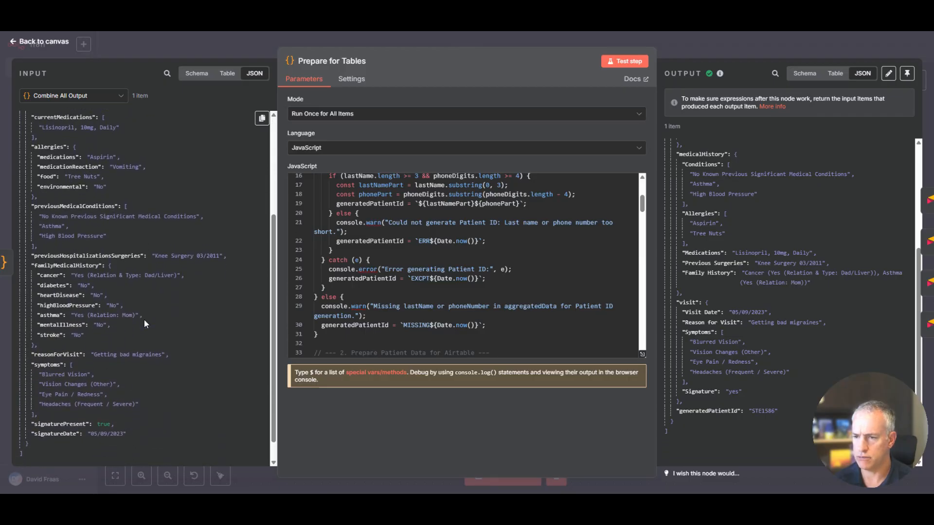
pyautogui.scroll(3, 144, 290)
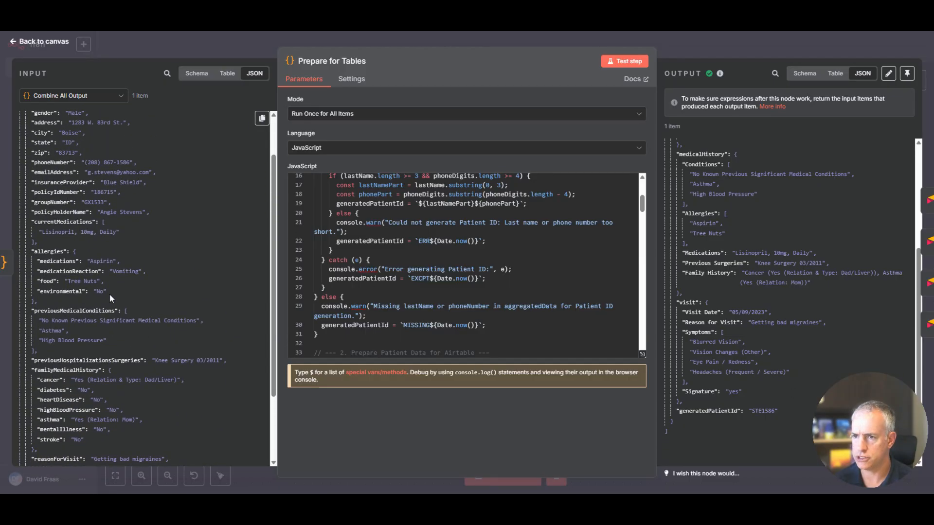
pyautogui.scroll(2, 117, 297)
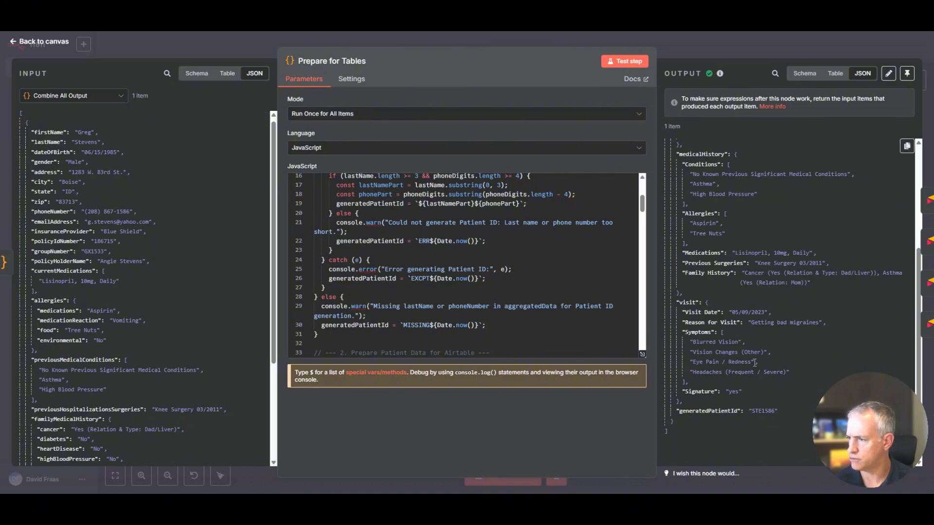
pyautogui.scroll(5, 755, 369)
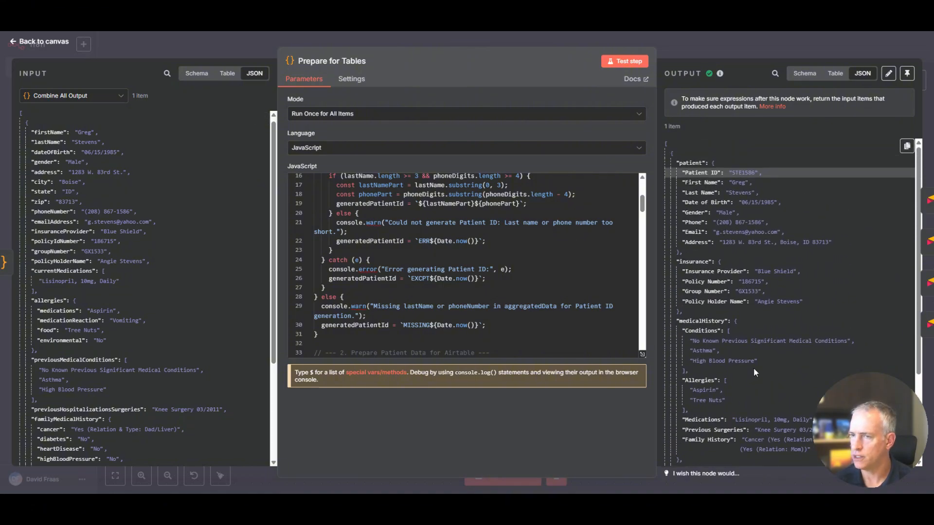
pyautogui.click(39, 42)
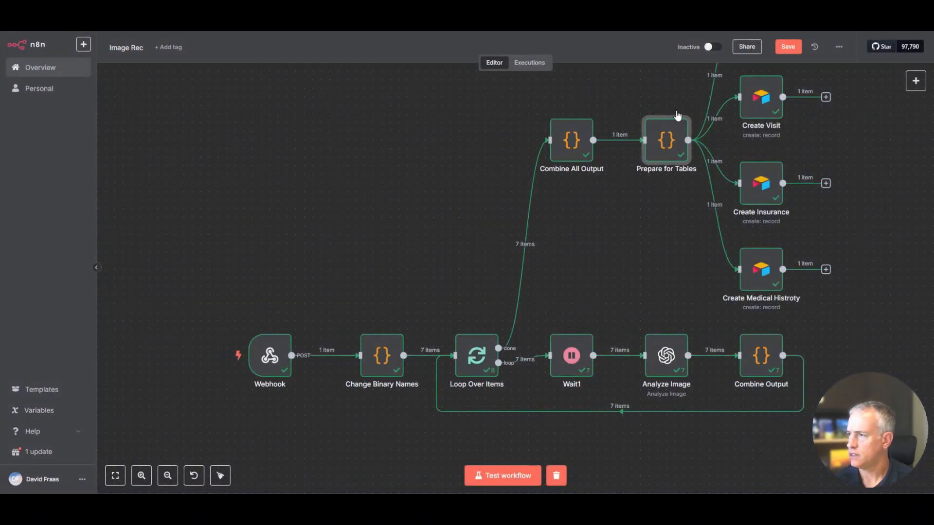
pyautogui.scroll(3, 713, 195)
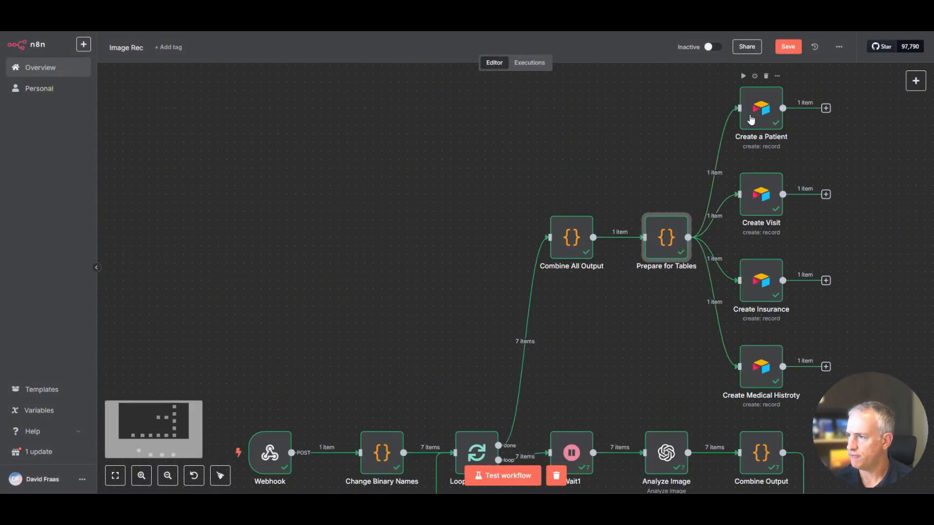
# In the Create a Patient node, clear the Patient ID column's expression and remap it from the input's patient Patient ID field.
pyautogui.doubleClick(749, 113)
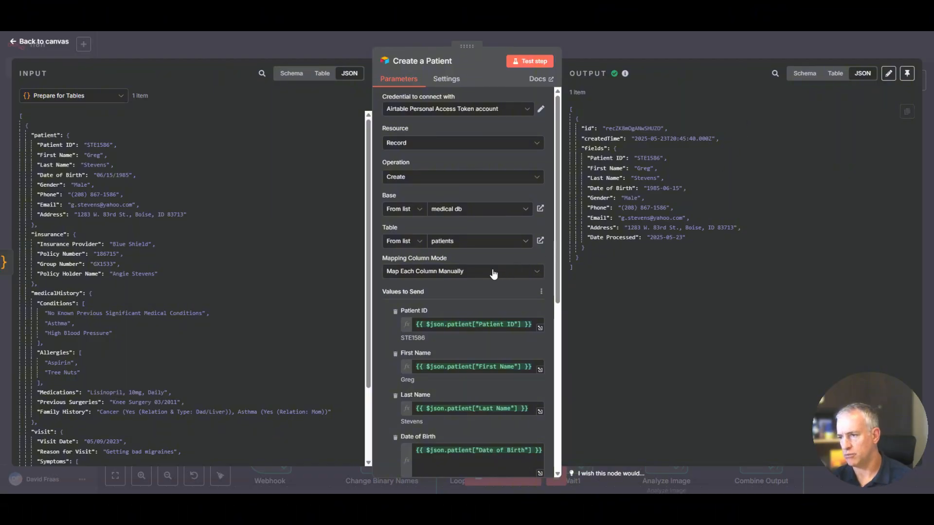
pyautogui.scroll(-2, 467, 258)
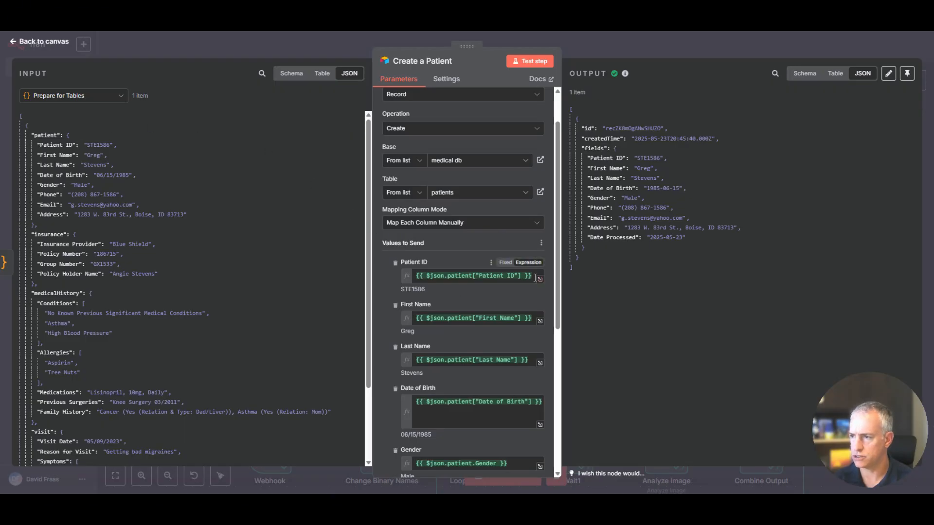
pyautogui.moveTo(534, 276); pyautogui.dragTo(365, 265)
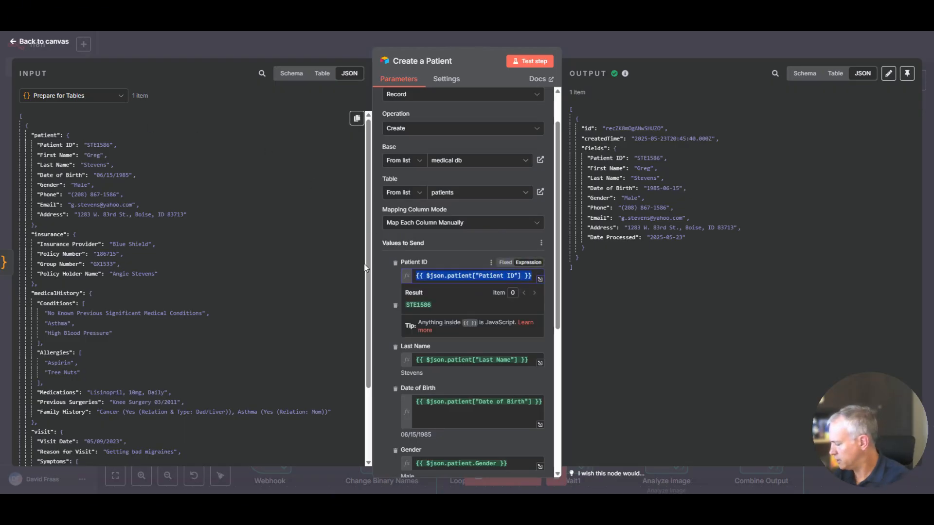
pyautogui.press('BackSpace')
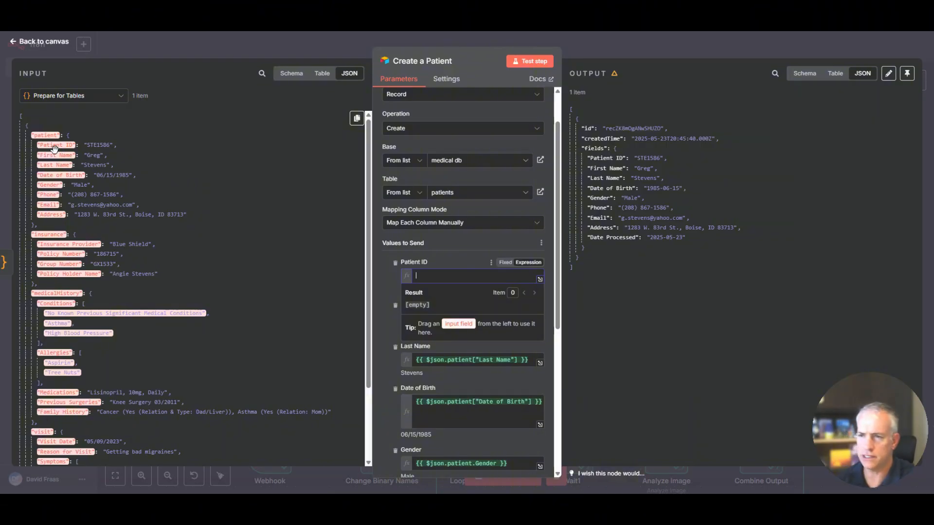
pyautogui.moveTo(49, 145); pyautogui.dragTo(426, 275)
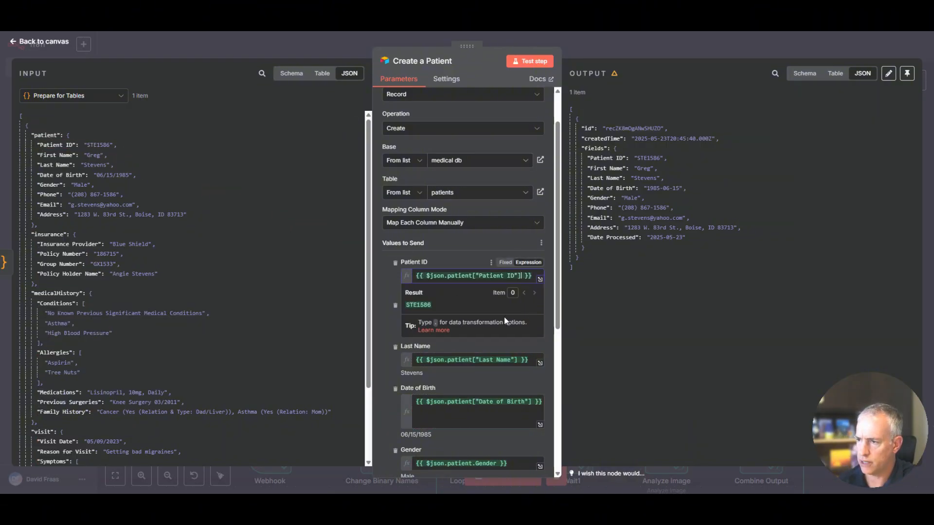
pyautogui.click(377, 268)
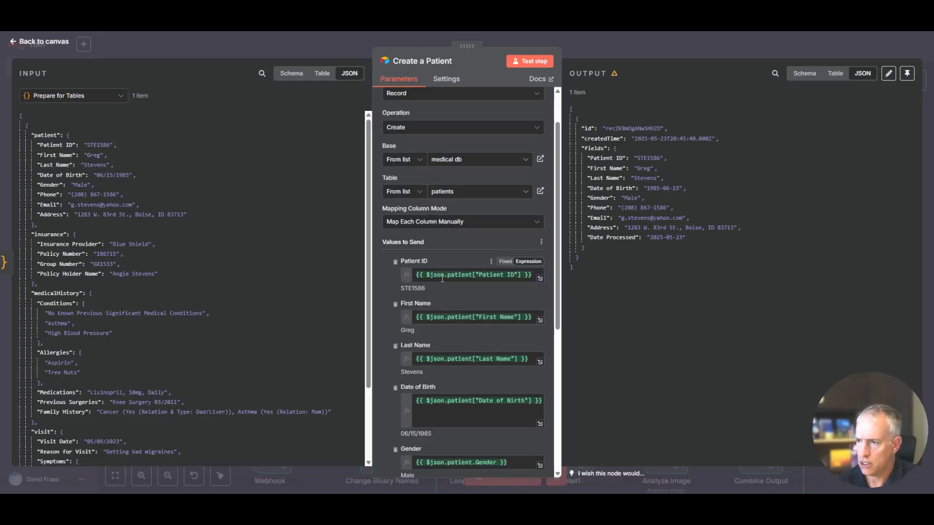
# Review the Create a Patient node's remaining column mappings, Mapping Column Mode options and output fields, and return to the canvas.
pyautogui.scroll(-4, 441, 278)
pyautogui.scroll(-3, 441, 278)
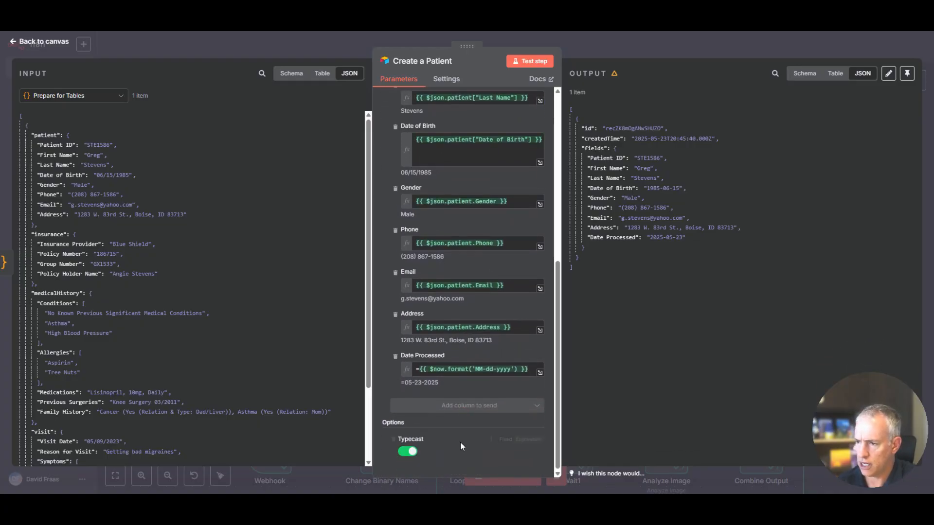
pyautogui.scroll(10, 443, 339)
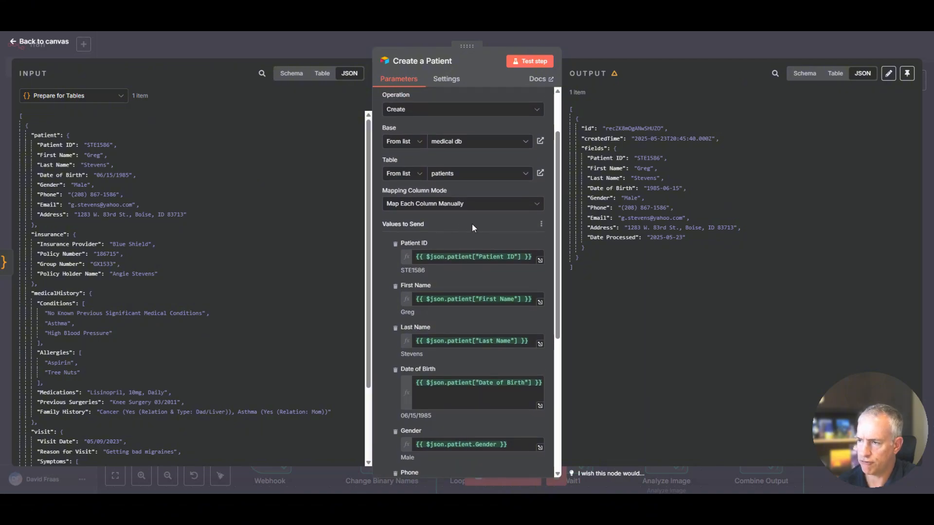
pyautogui.click(538, 204)
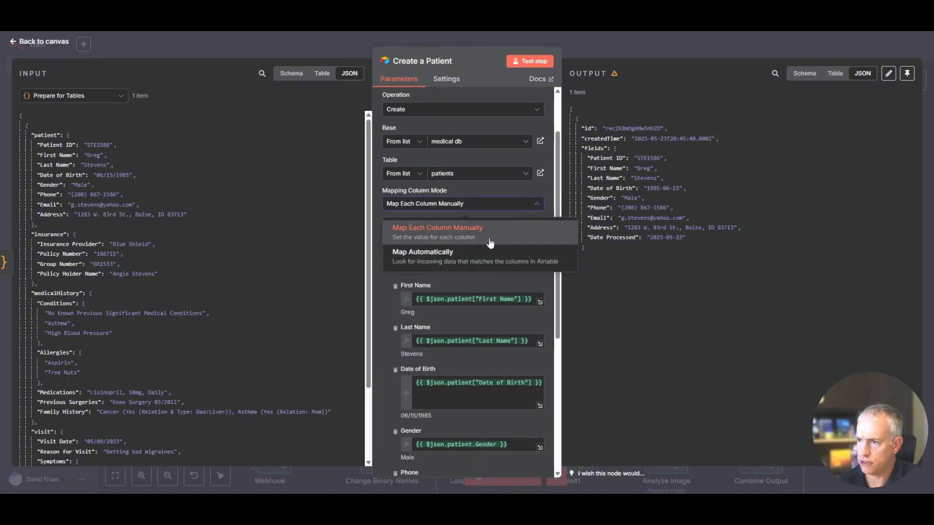
pyautogui.click(383, 298)
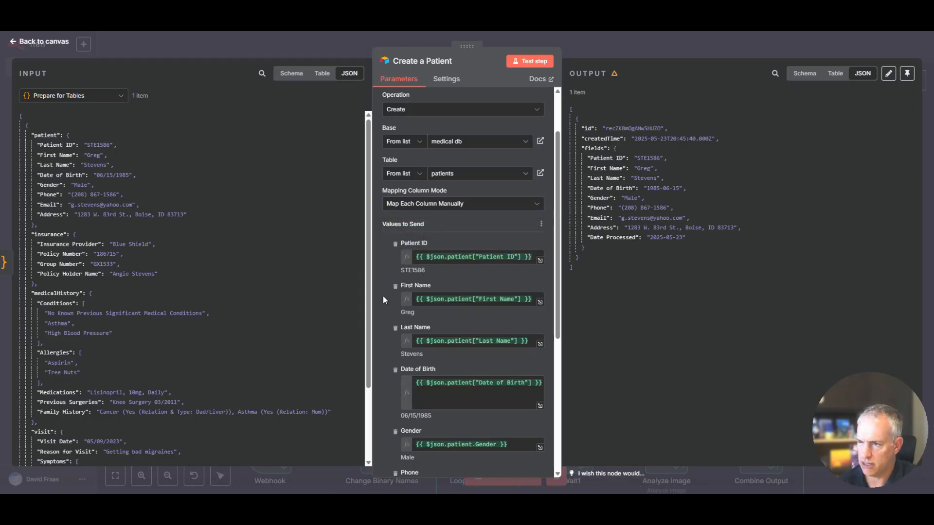
pyautogui.moveTo(436, 260)
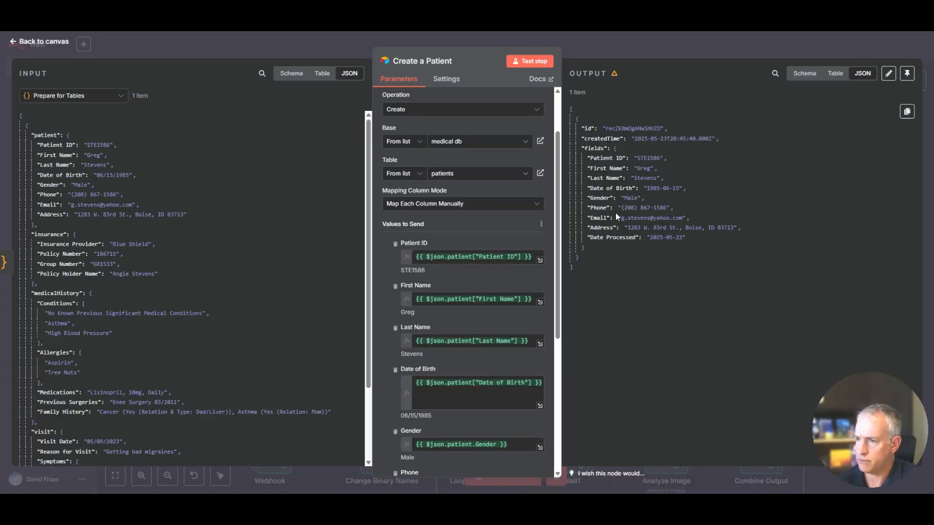
pyautogui.scroll(-5, 233, 226)
pyautogui.scroll(5, 233, 226)
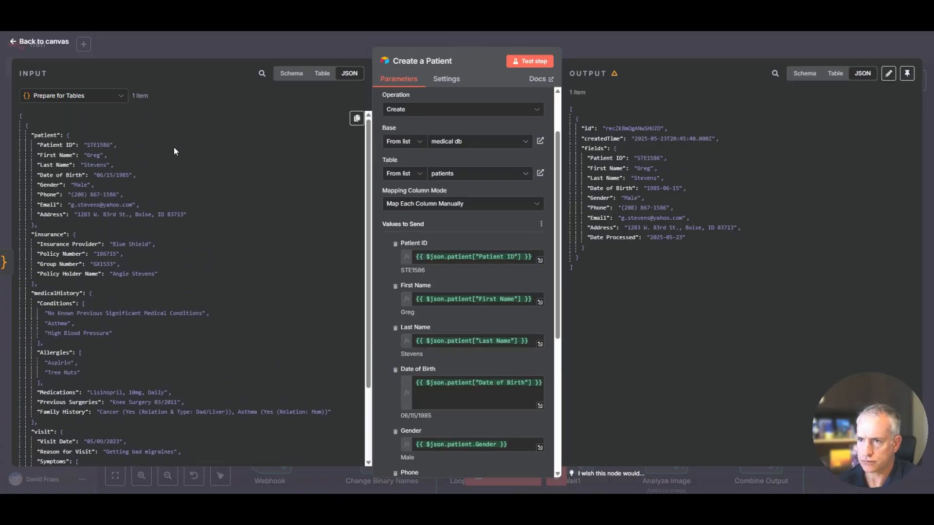
pyautogui.press('Escape')
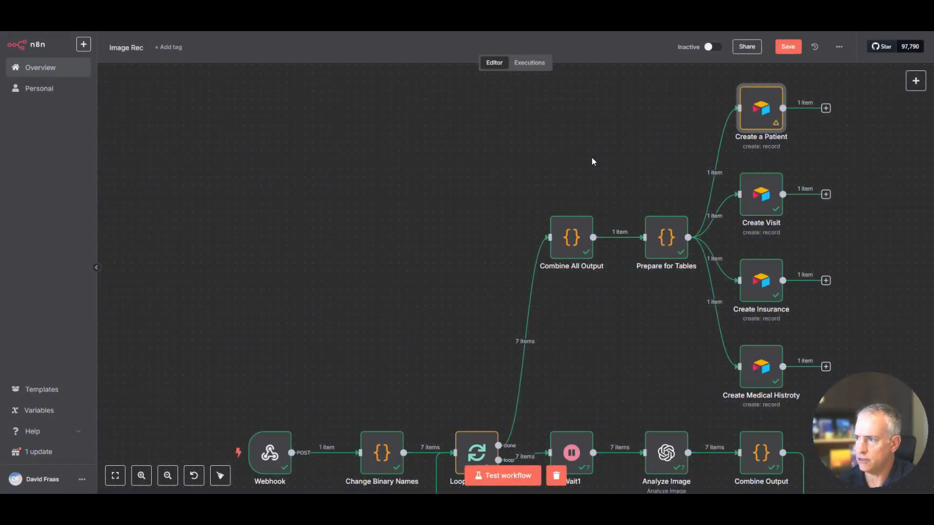
# Open the Create Medical Histroty node, look through its medical-history column mappings down to Typecast, and return to the canvas.
pyautogui.doubleClick(769, 375)
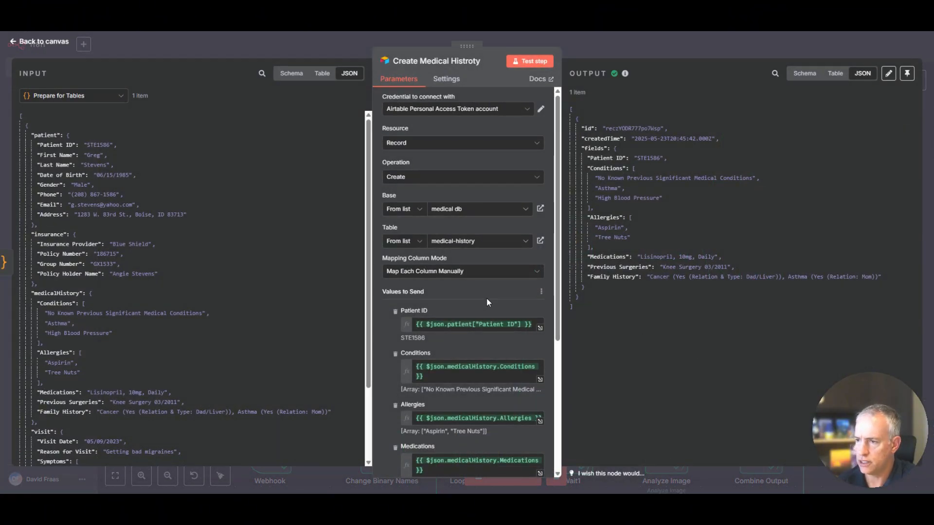
pyautogui.scroll(-5, 486, 299)
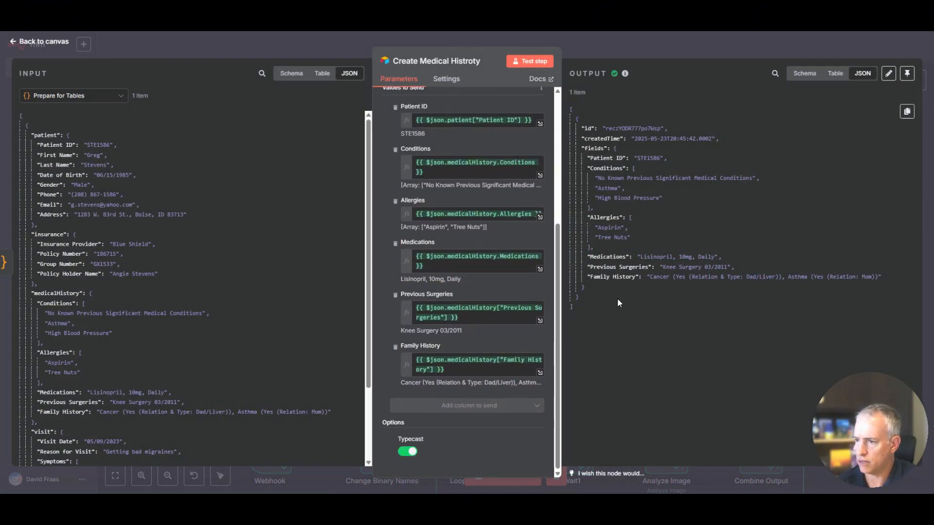
pyautogui.scroll(5, 467, 243)
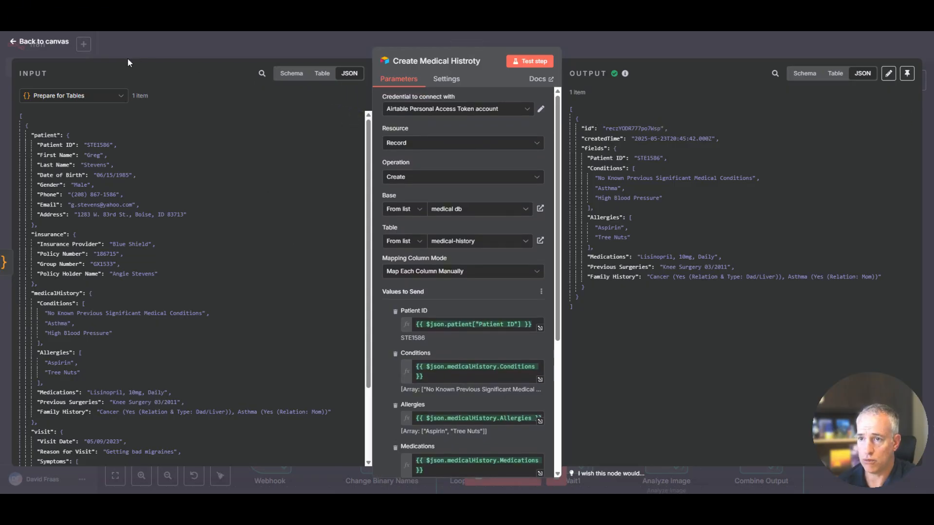
pyautogui.click(55, 44)
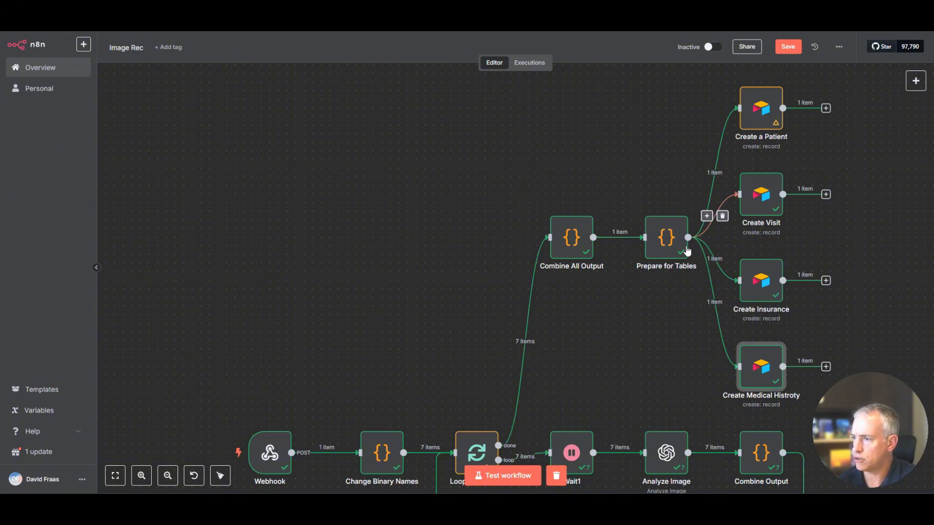
# Inspect the insurance, medicalHistory and visit groups in the Prepare for Tables output, and close the node.
pyautogui.doubleClick(662, 238)
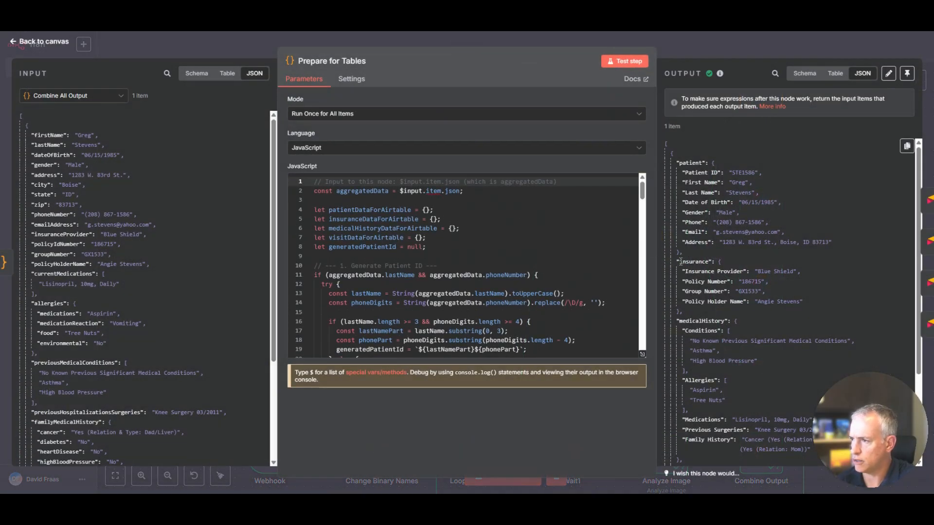
pyautogui.scroll(-2, 723, 290)
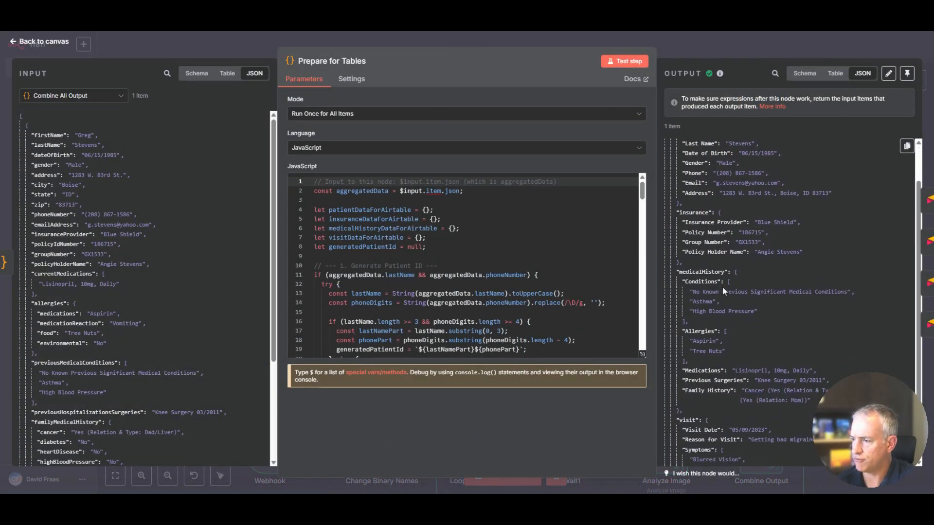
pyautogui.click(49, 42)
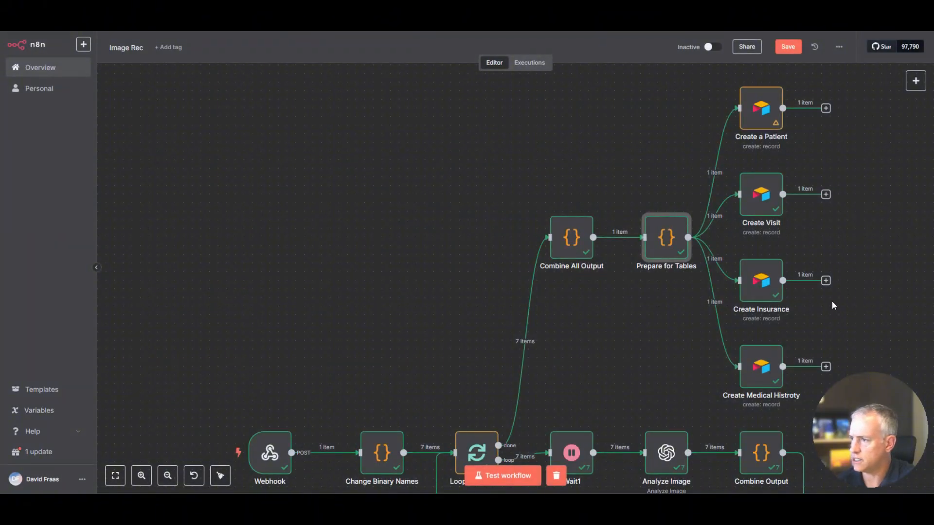
# Check the Create Visit node's visits table mappings from Patient ID to Signature against its output, and return to the canvas.
pyautogui.scroll(-1, 790, 340)
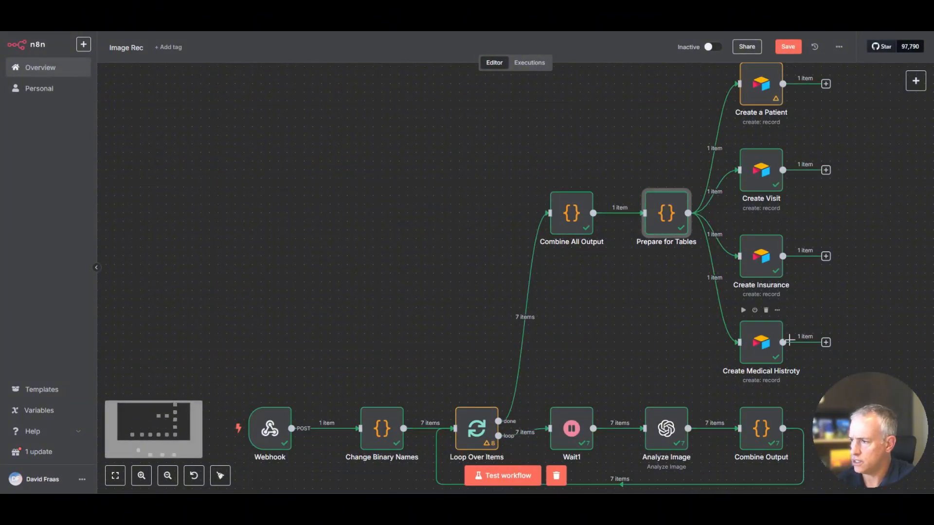
pyautogui.doubleClick(762, 161)
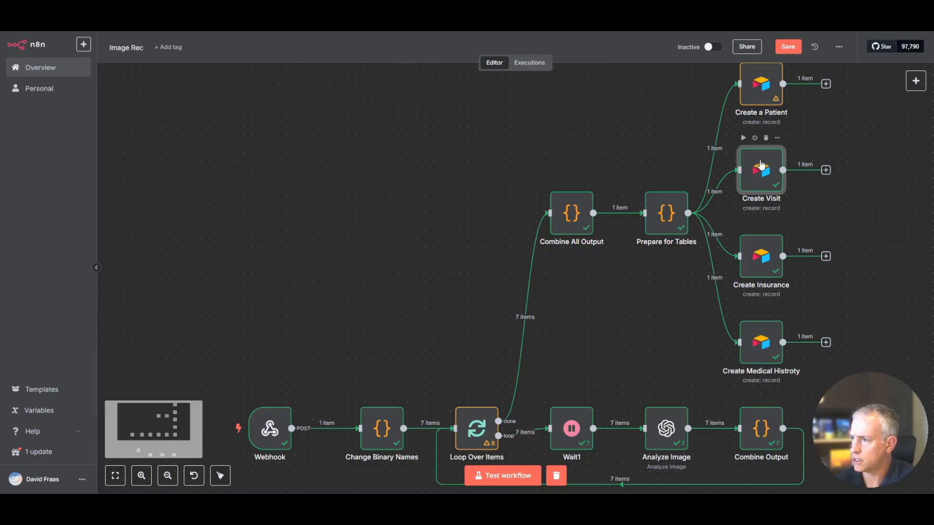
pyautogui.scroll(-3, 467, 228)
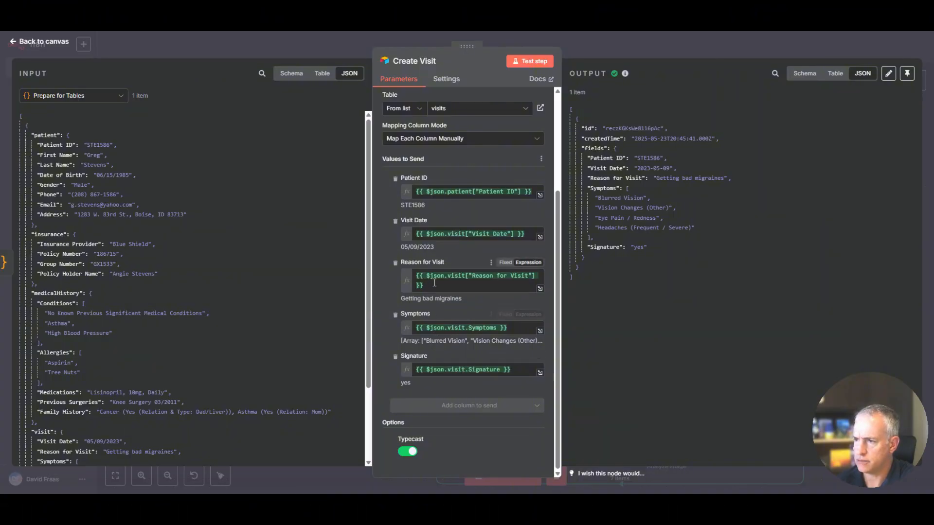
pyautogui.click(42, 43)
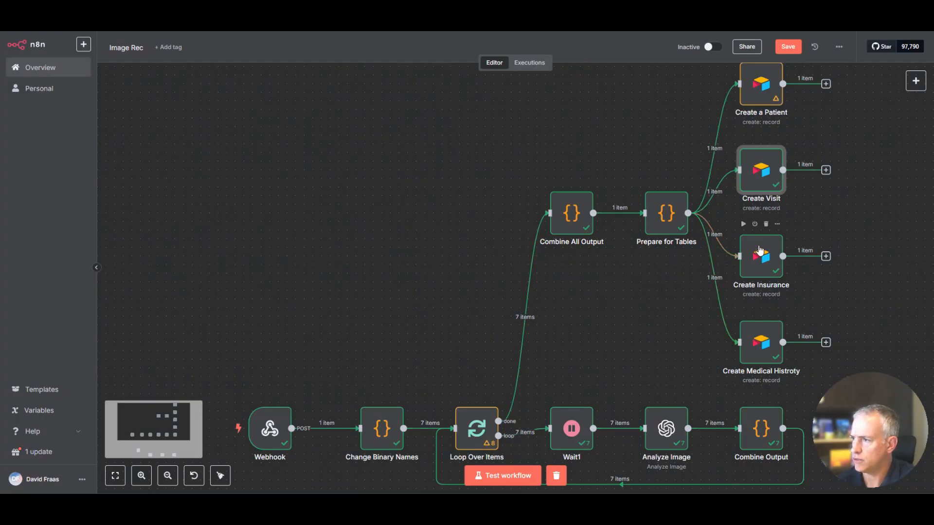
pyautogui.doubleClick(762, 171)
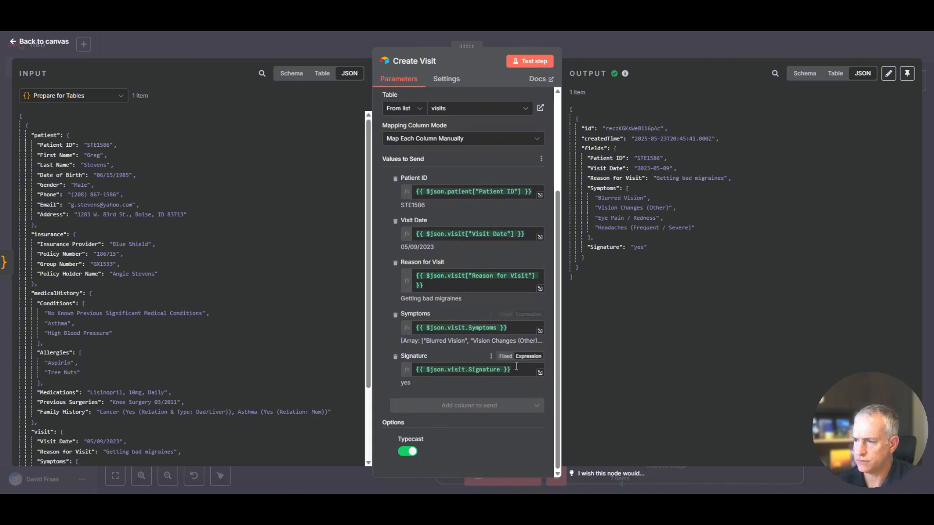
pyautogui.scroll(3, 469, 343)
pyautogui.click(48, 42)
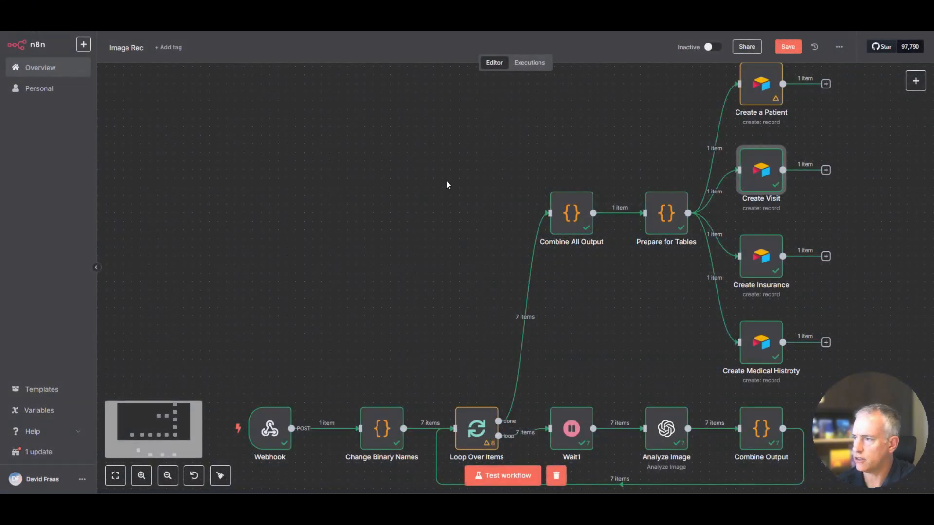
# Compare the Create Medical Histroty node's Conditions and Allergies array mappings with its output, and close the node.
pyautogui.doubleClick(766, 352)
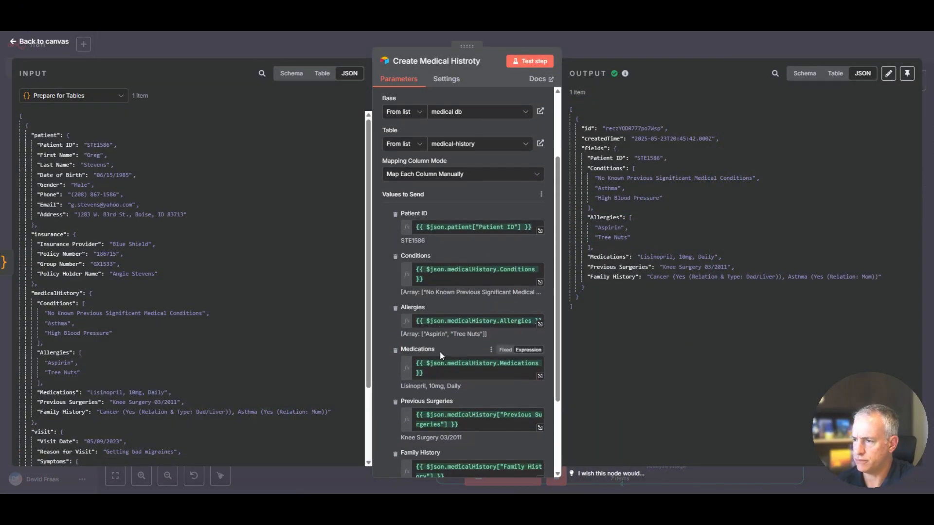
pyautogui.scroll(-2, 442, 354)
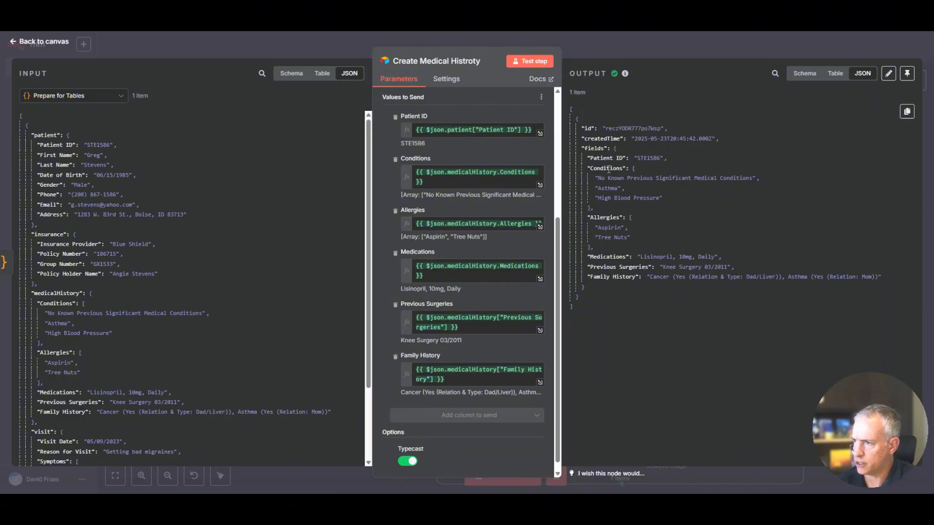
pyautogui.click(31, 45)
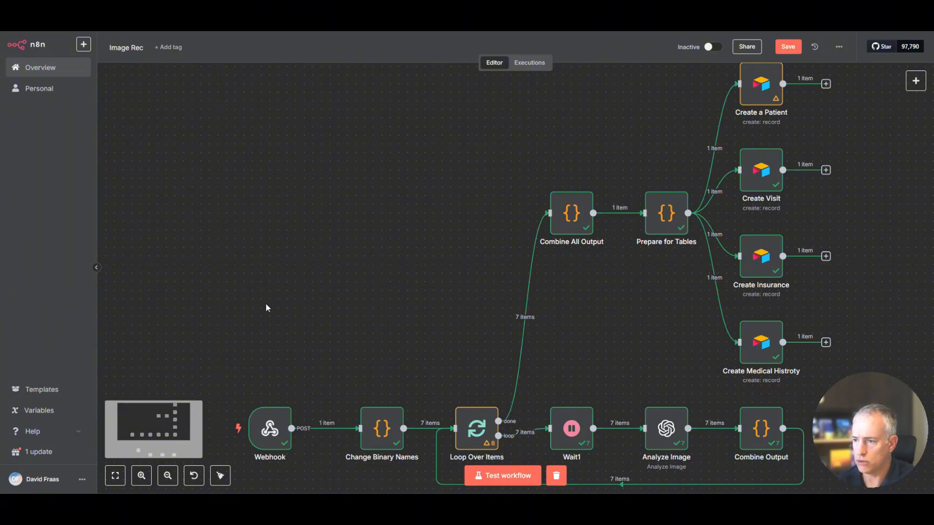
# Move the unconnected PDF to Image Converter, OCR Processing and Extract from File nodes up into a row beneath the main workflow.
pyautogui.scroll(-8, 247, 370)
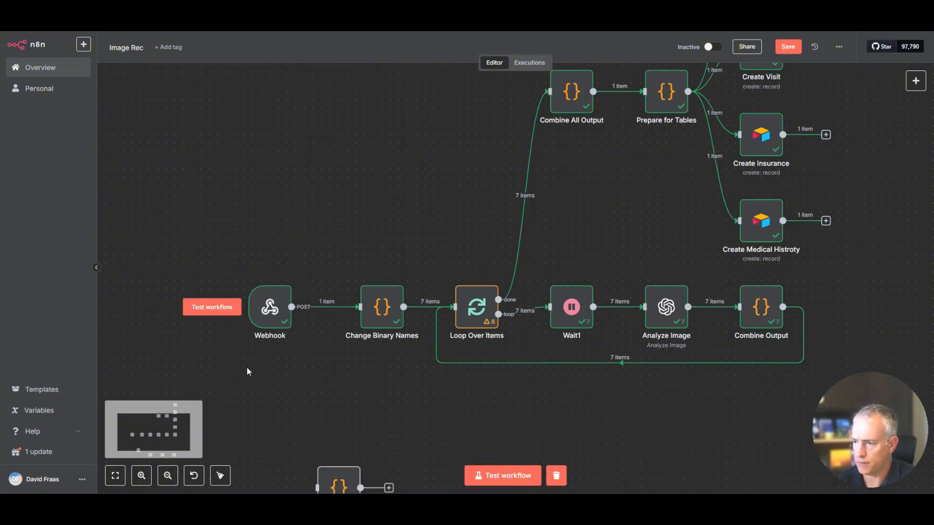
pyautogui.scroll(-4, 246, 366)
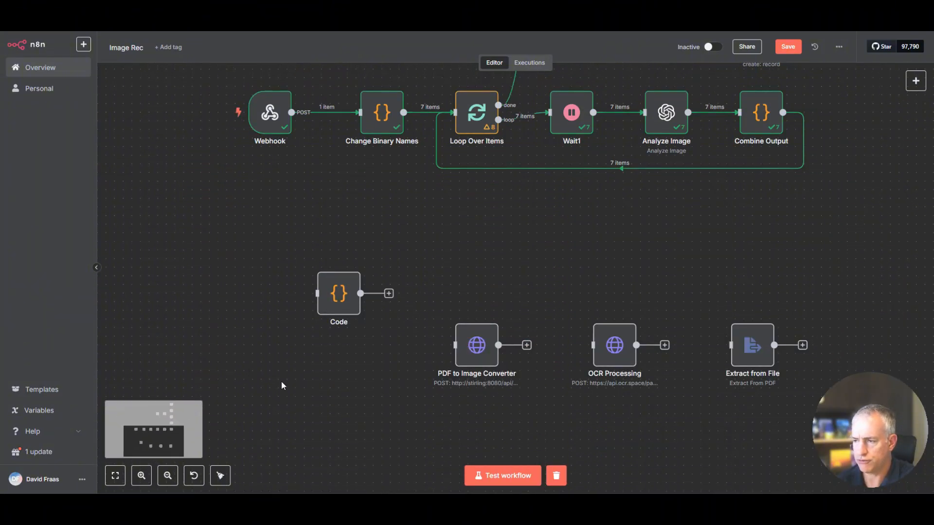
pyautogui.moveTo(478, 345); pyautogui.dragTo(461, 259)
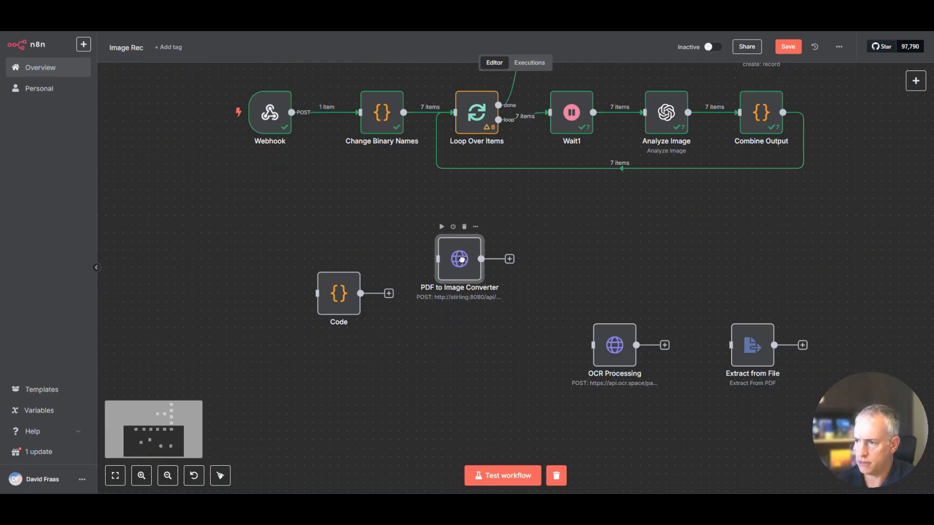
pyautogui.moveTo(603, 345); pyautogui.dragTo(552, 257)
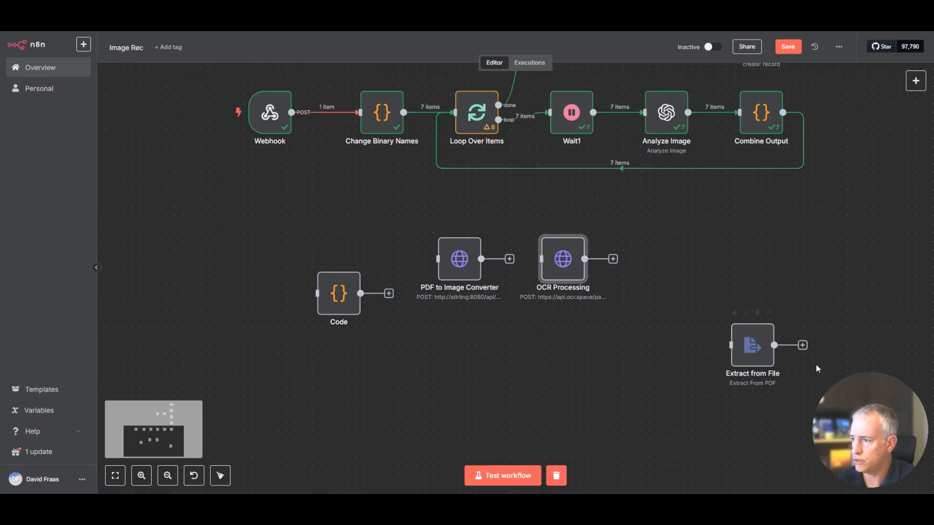
pyautogui.moveTo(761, 347); pyautogui.dragTo(696, 267)
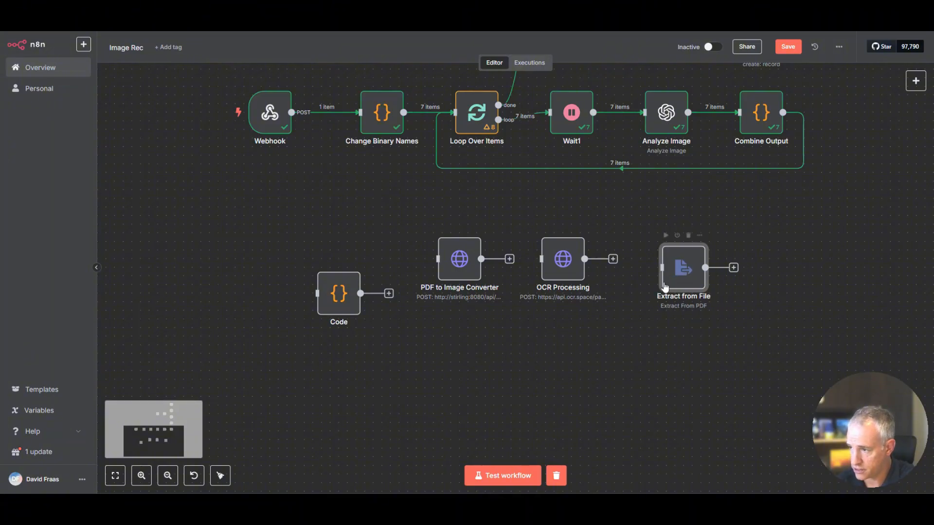
# Switch to Postman and look at the scan image files in the patient-intake request's form-data body.
pyautogui.hotkey('alt', 'Tab')
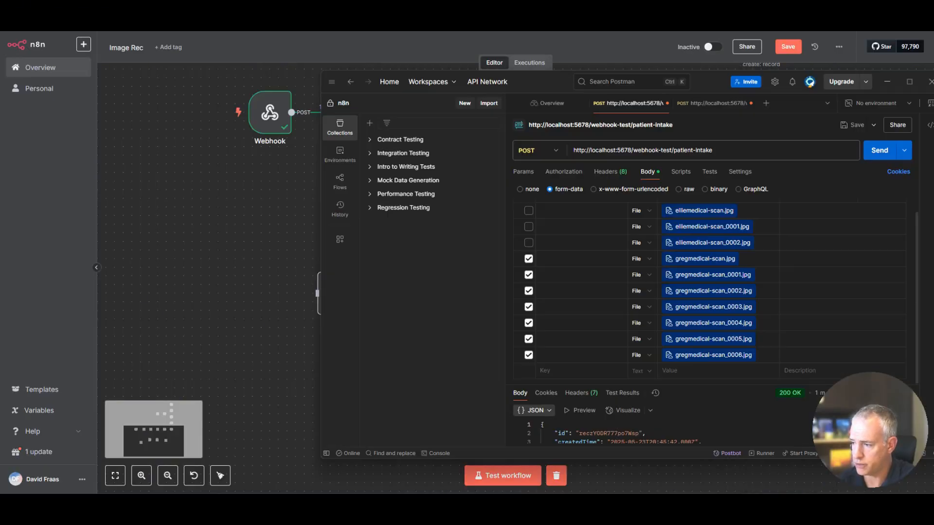